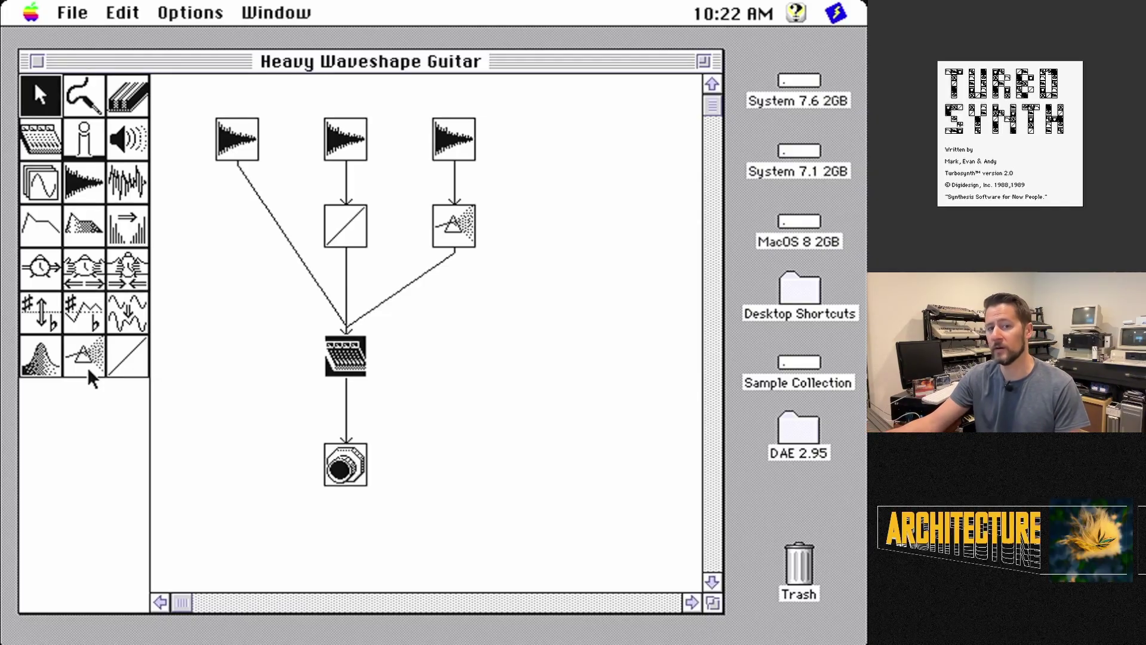
{"action": "double_click", "coordinate": [453, 234]}
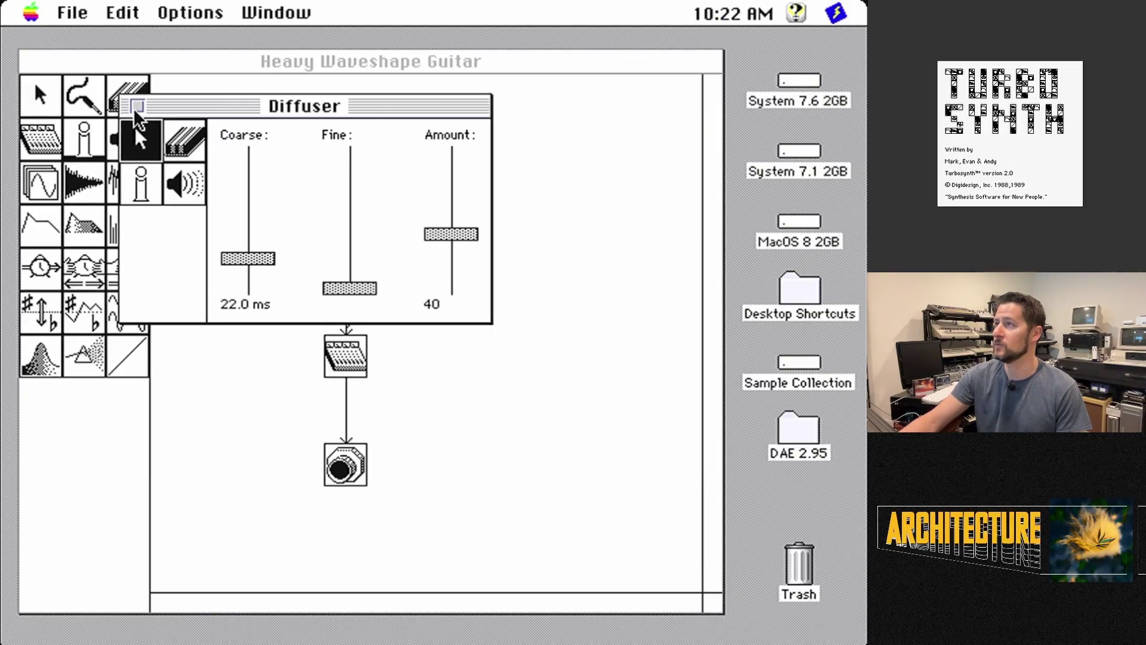
{"action": "left_click", "coordinate": [137, 106]}
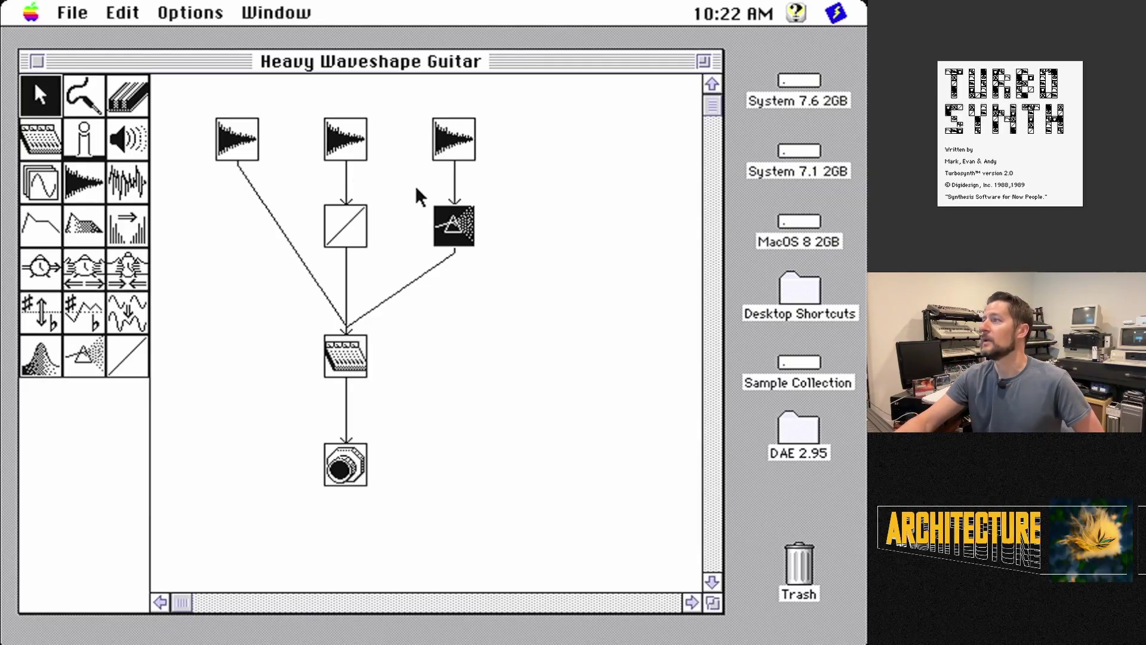
{"action": "double_click", "coordinate": [331, 232]}
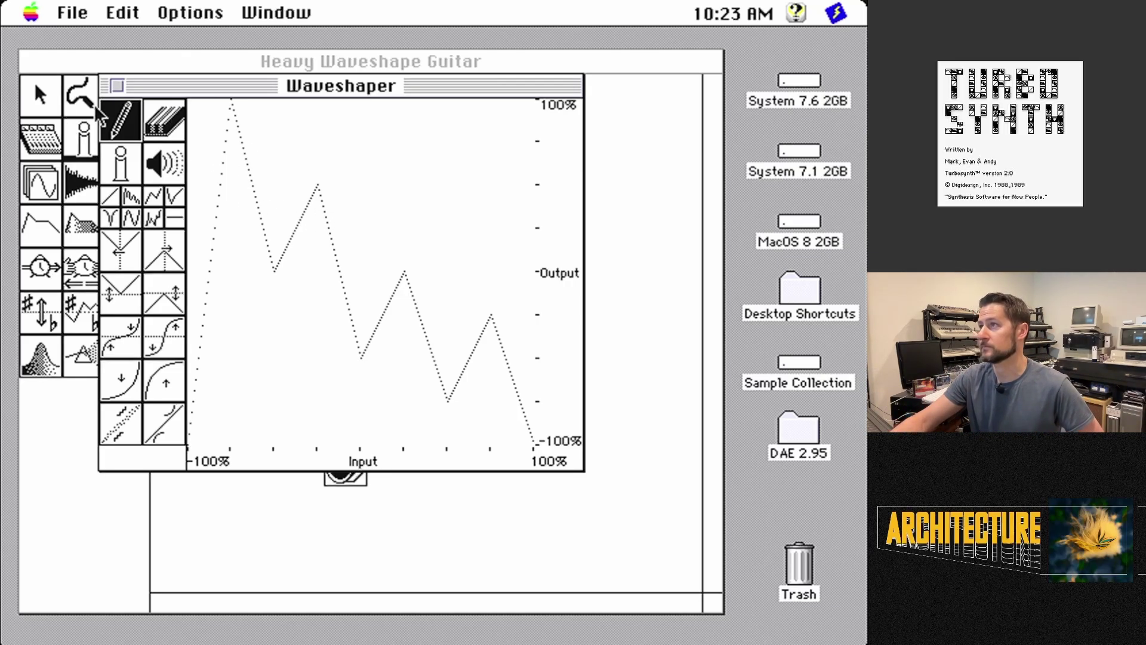
{"action": "left_click", "coordinate": [117, 86]}
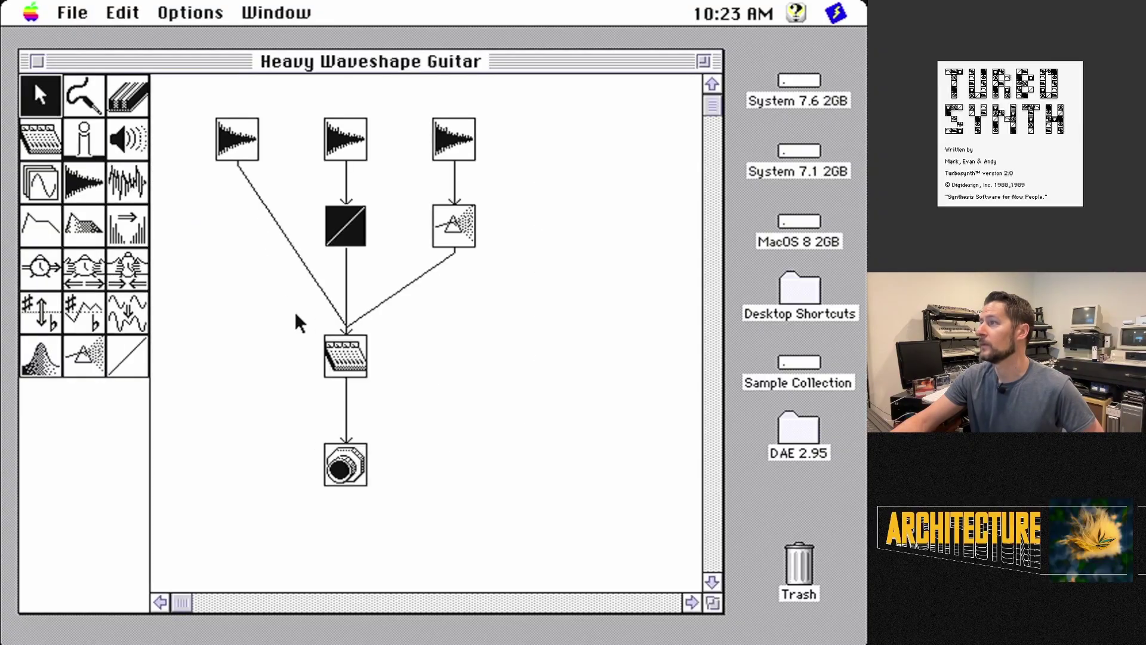
In Mixer-1, mute Waveshaper and Diffuser, audition the dry guitar, then raise Waveshaper to 37% and audition
{"action": "double_click", "coordinate": [345, 343]}
{"action": "left_click_drag", "start_coordinate": [348, 238], "coordinate": [350, 302]}
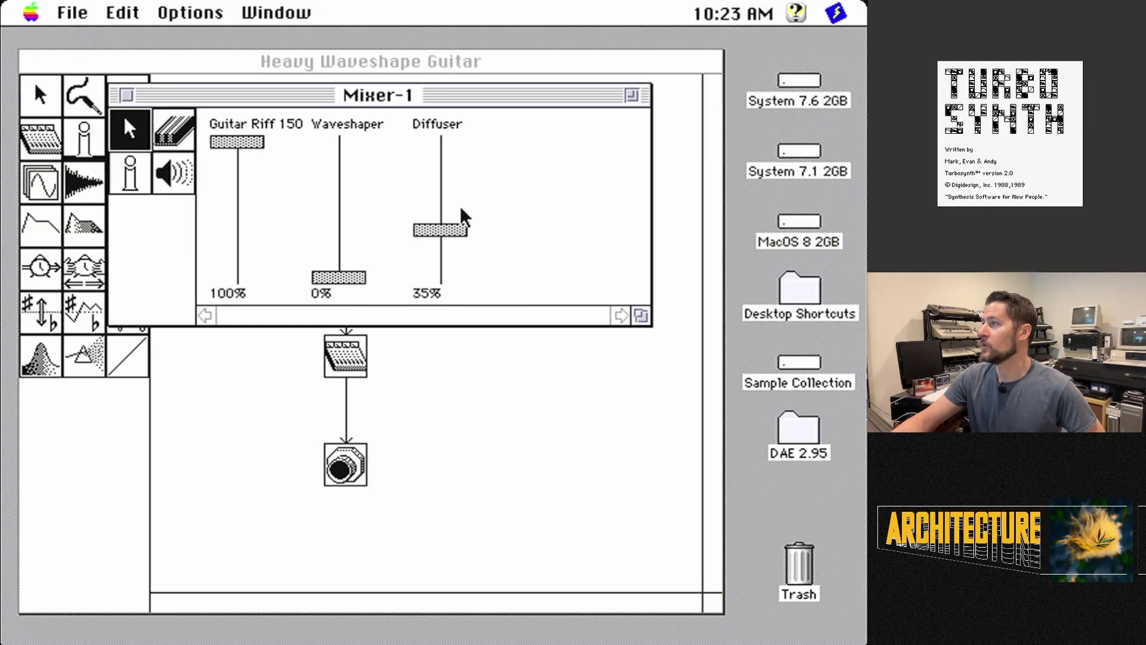
{"action": "left_click_drag", "start_coordinate": [461, 230], "coordinate": [460, 289]}
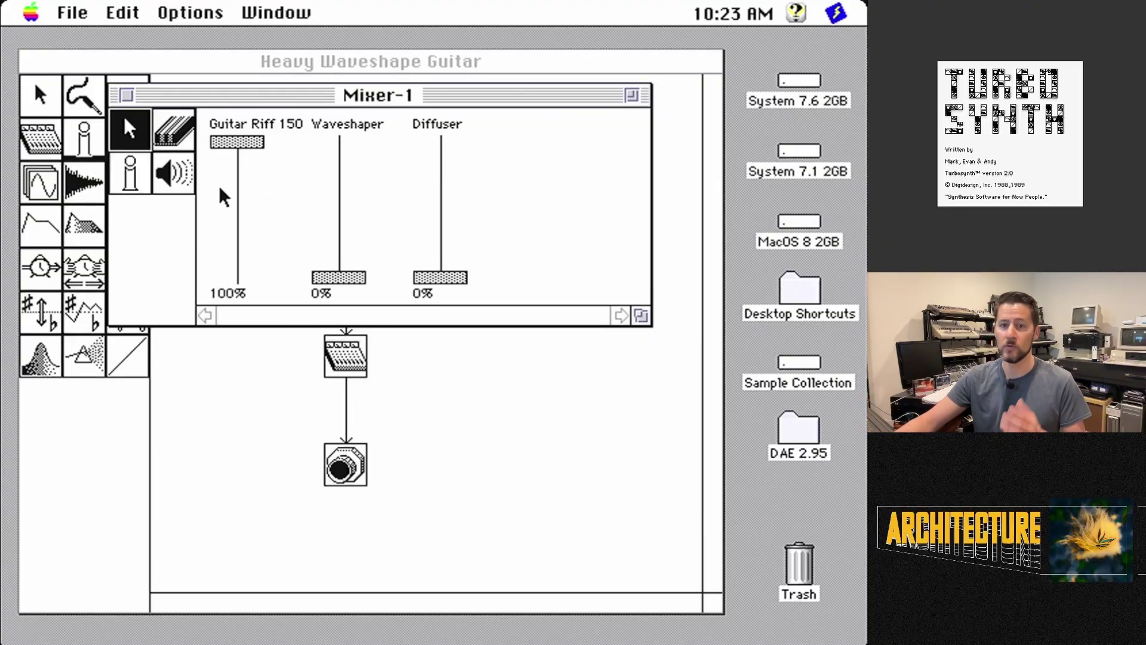
{"action": "left_click", "coordinate": [173, 179]}
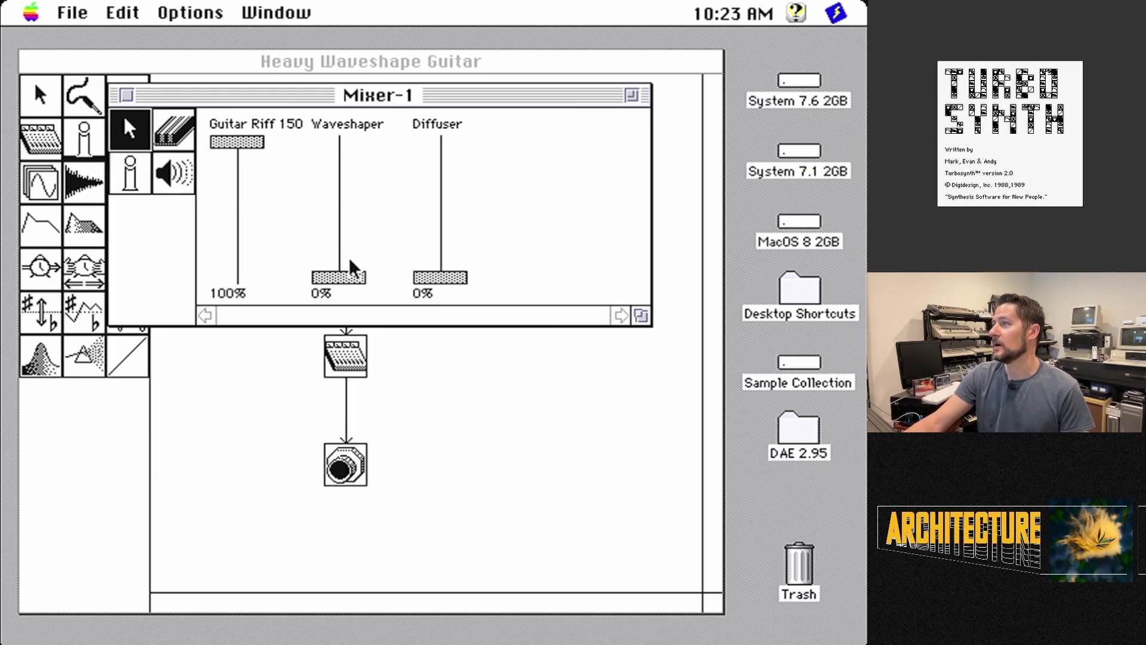
{"action": "left_click_drag", "start_coordinate": [350, 262], "coordinate": [348, 225]}
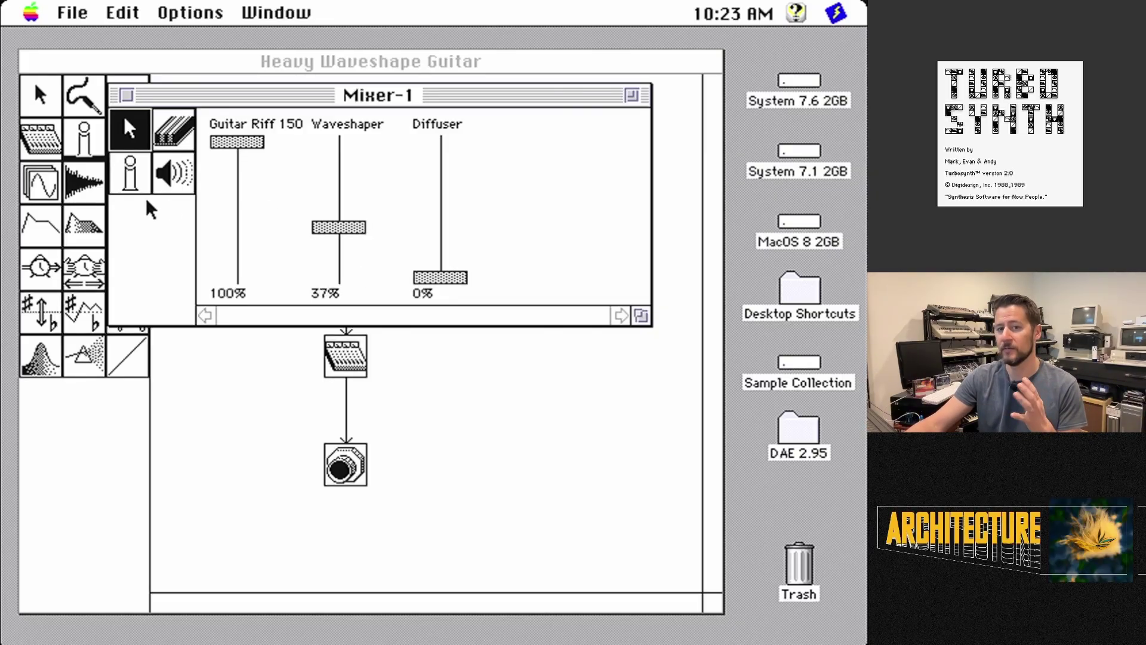
{"action": "left_click", "coordinate": [180, 174]}
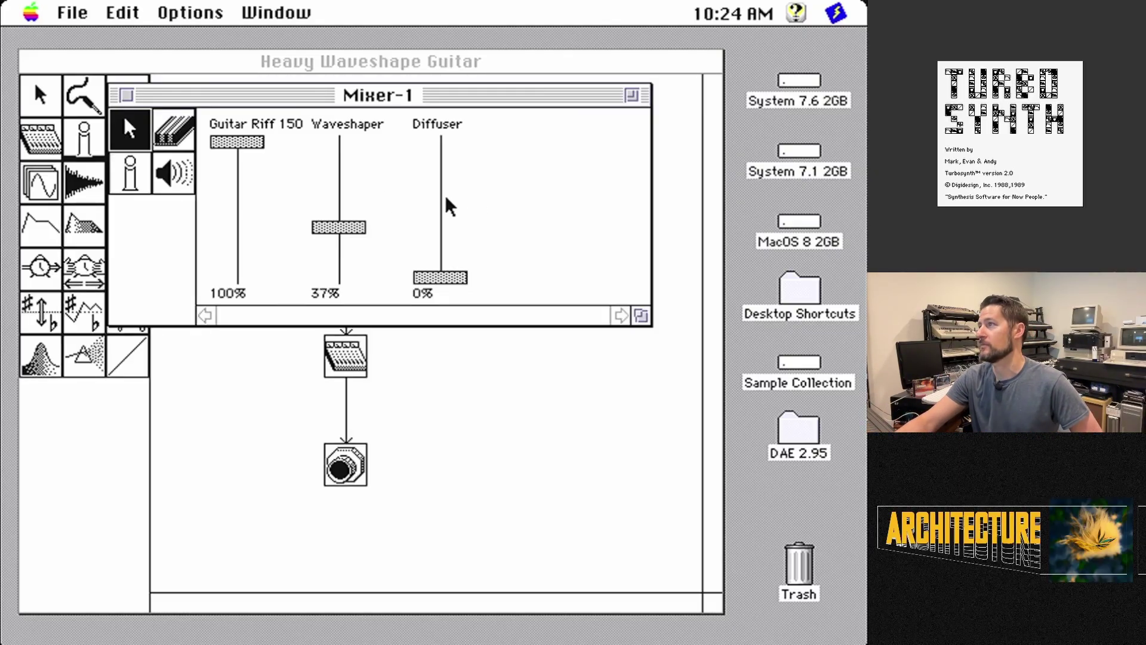
Audition Diffuser alone at 100% with Waveshaper and Guitar Riff 150 down, then set Diffuser to 27%
{"action": "left_click_drag", "start_coordinate": [445, 273], "coordinate": [447, 234]}
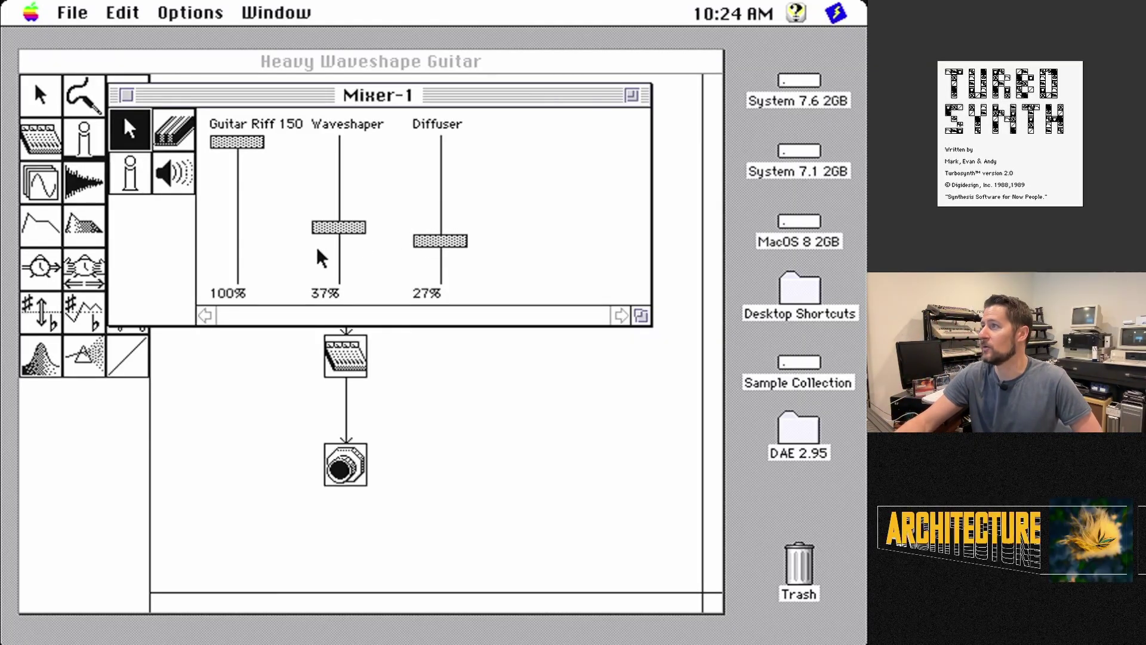
{"action": "left_click_drag", "start_coordinate": [323, 231], "coordinate": [313, 286]}
{"action": "left_click_drag", "start_coordinate": [257, 146], "coordinate": [235, 284]}
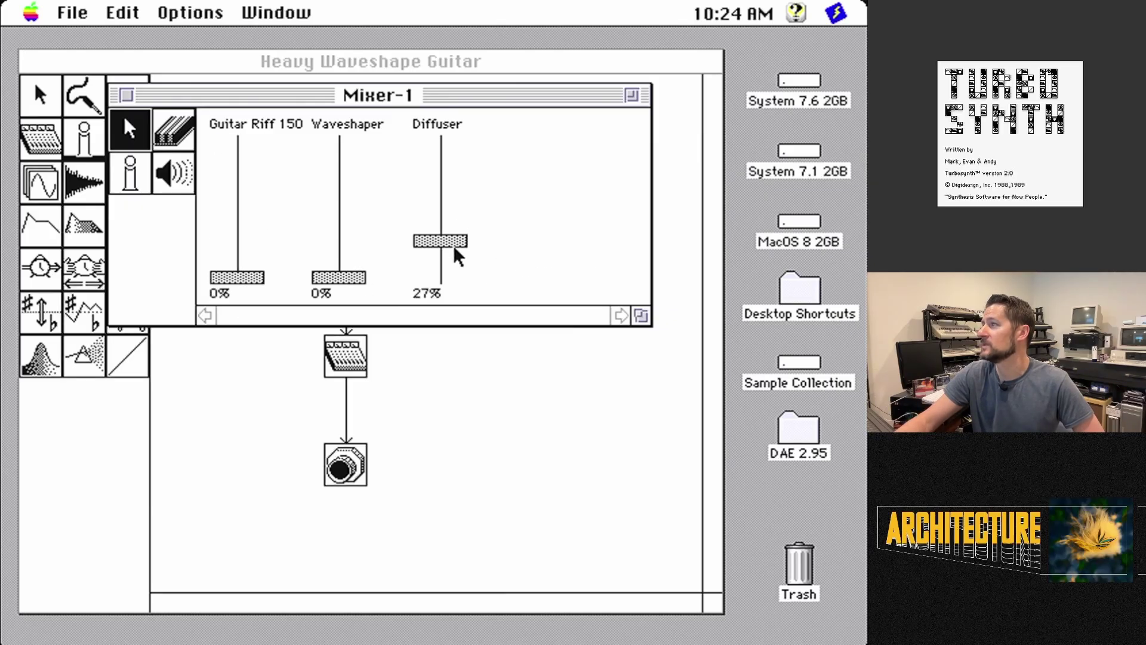
{"action": "left_click_drag", "start_coordinate": [449, 246], "coordinate": [440, 142]}
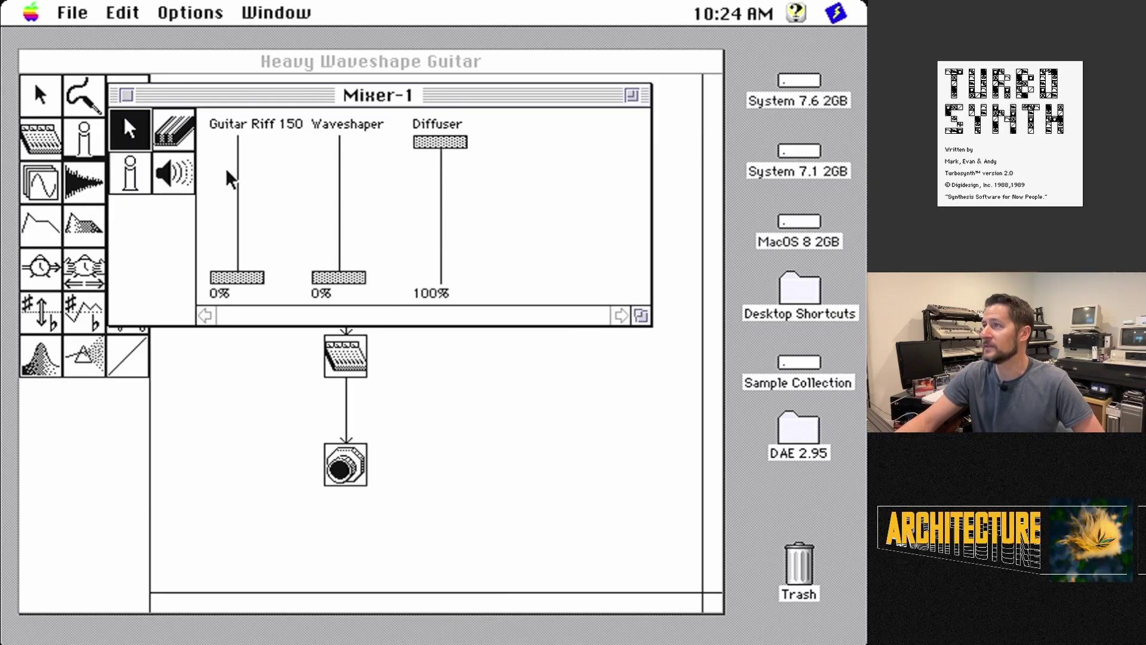
{"action": "left_click", "coordinate": [184, 164]}
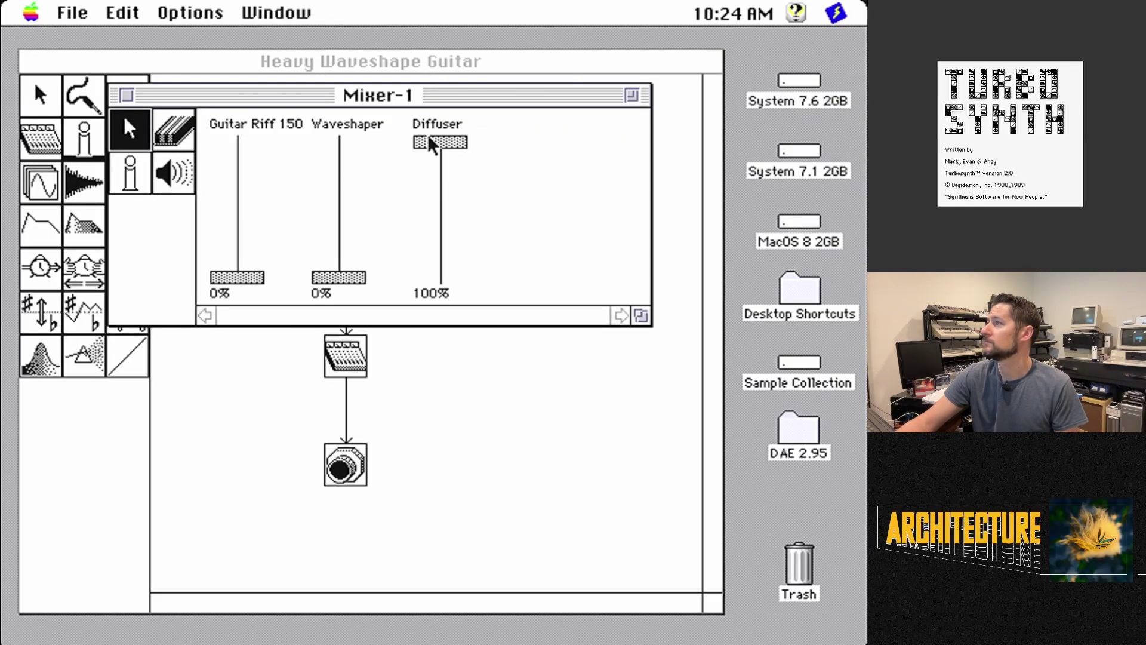
{"action": "left_click_drag", "start_coordinate": [432, 140], "coordinate": [421, 237]}
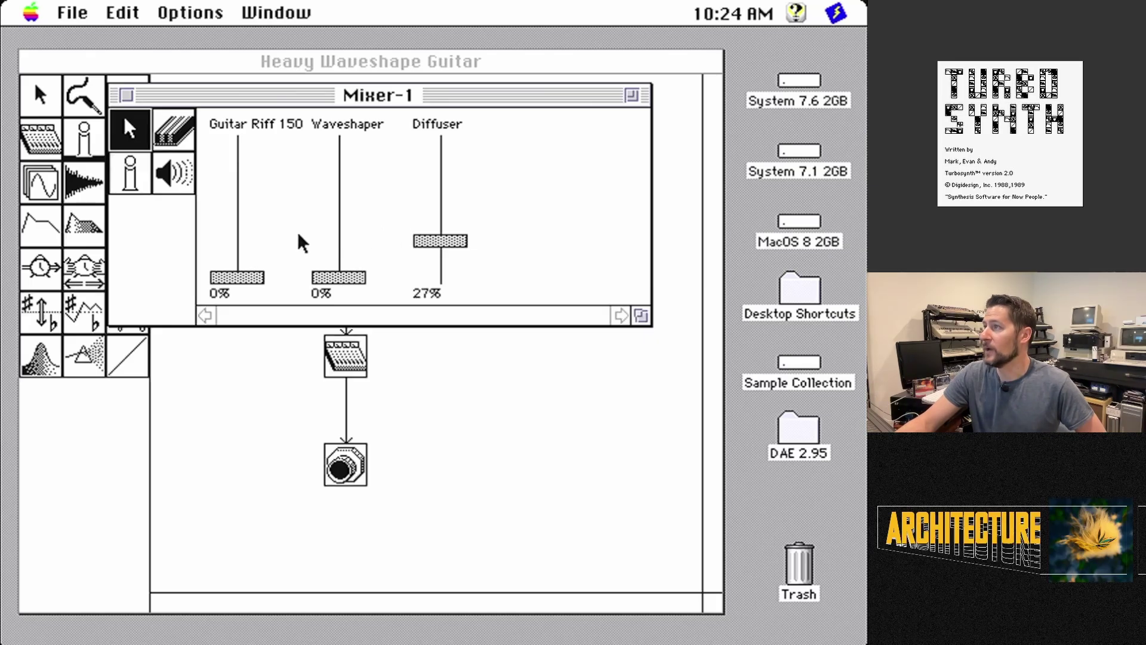
Restore Guitar Riff 150 to 100% and Waveshaper to 37%, auditioning with Diffuser at 27%, then at 0%
{"action": "left_click_drag", "start_coordinate": [263, 277], "coordinate": [246, 100]}
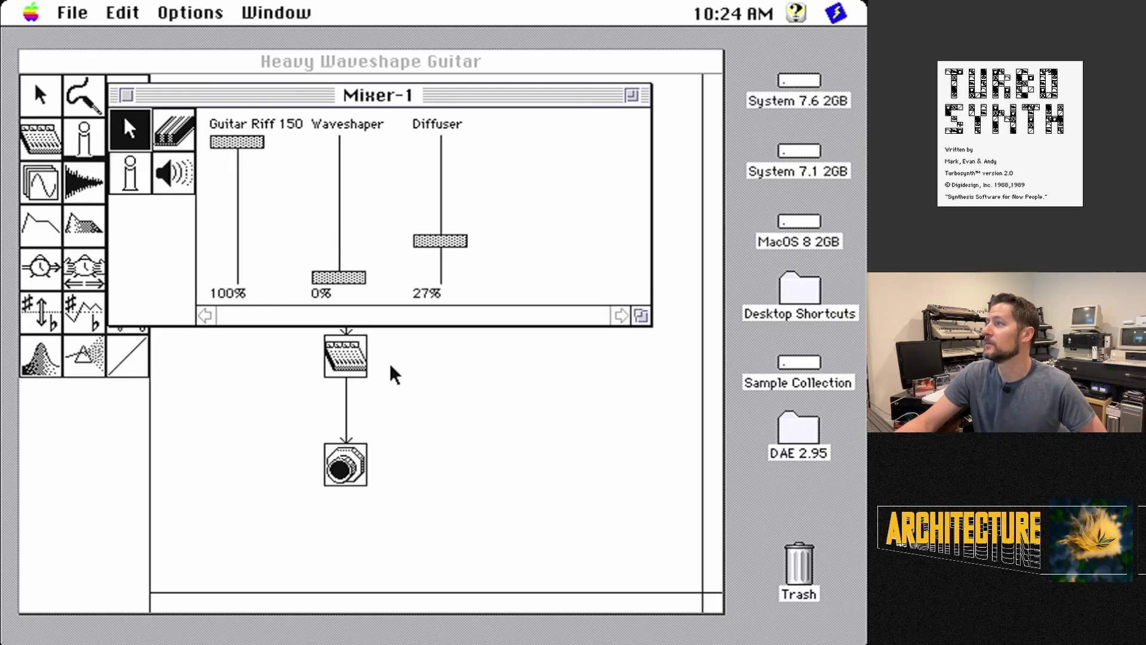
{"action": "left_click_drag", "start_coordinate": [352, 283], "coordinate": [350, 227]}
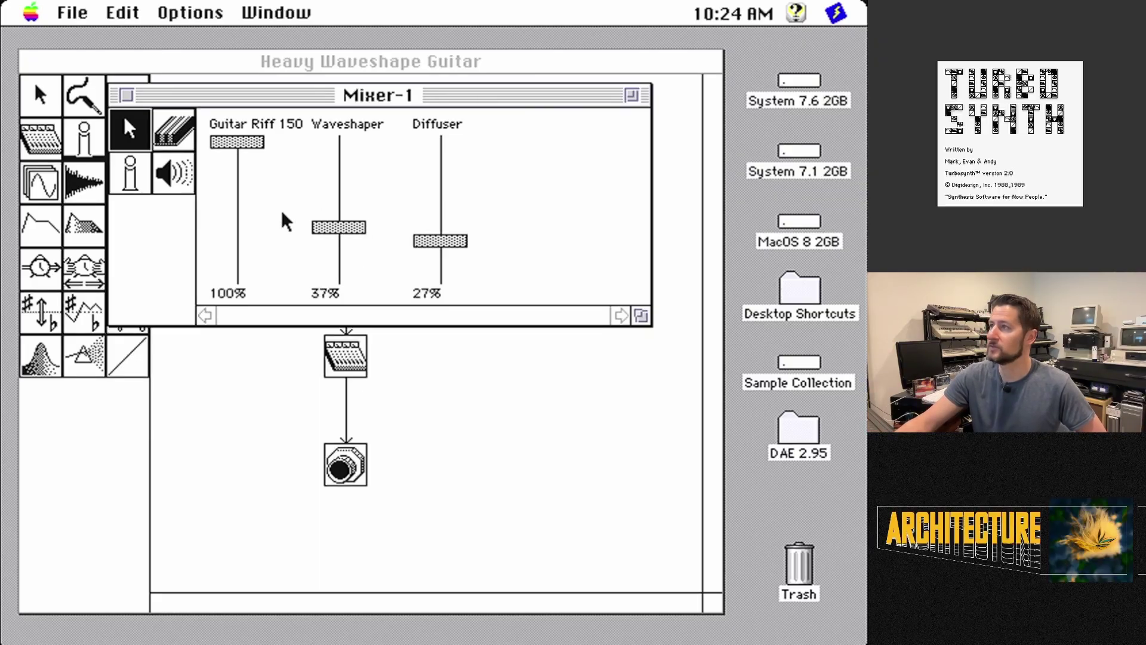
{"action": "left_click", "coordinate": [186, 181]}
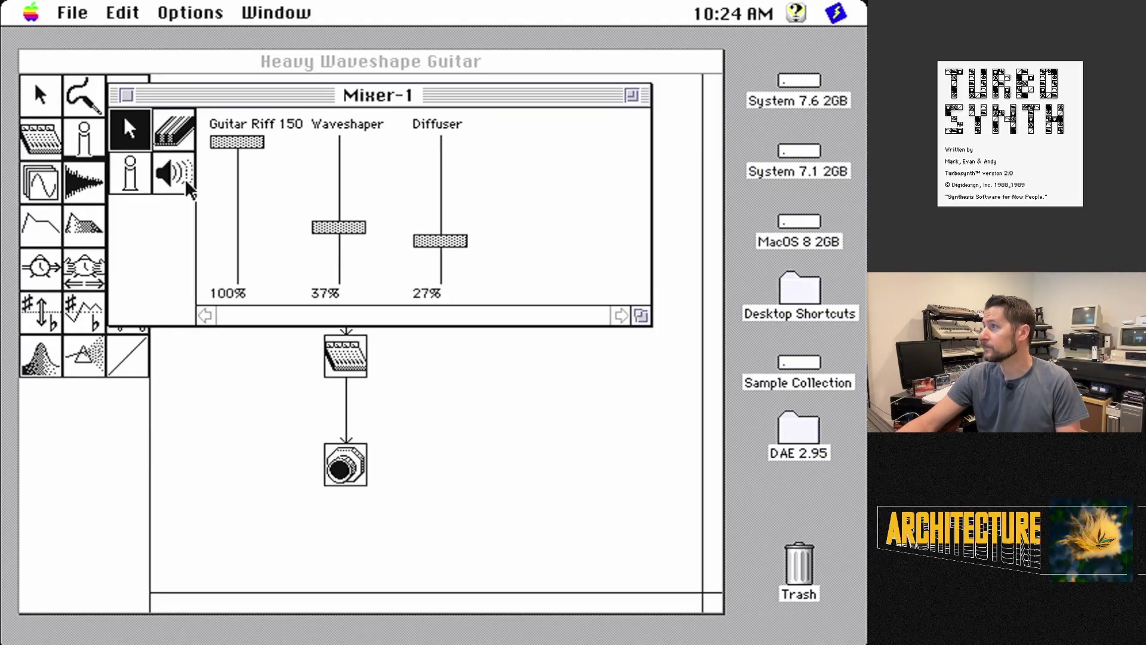
{"action": "left_click_drag", "start_coordinate": [423, 241], "coordinate": [423, 311]}
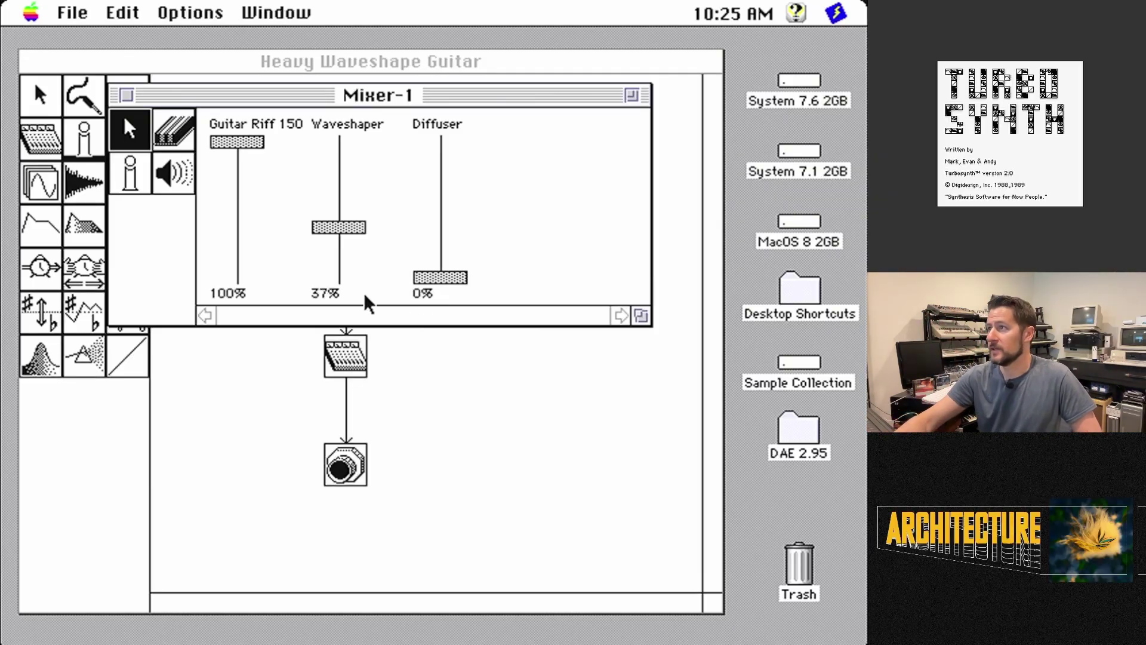
{"action": "left_click", "coordinate": [193, 174]}
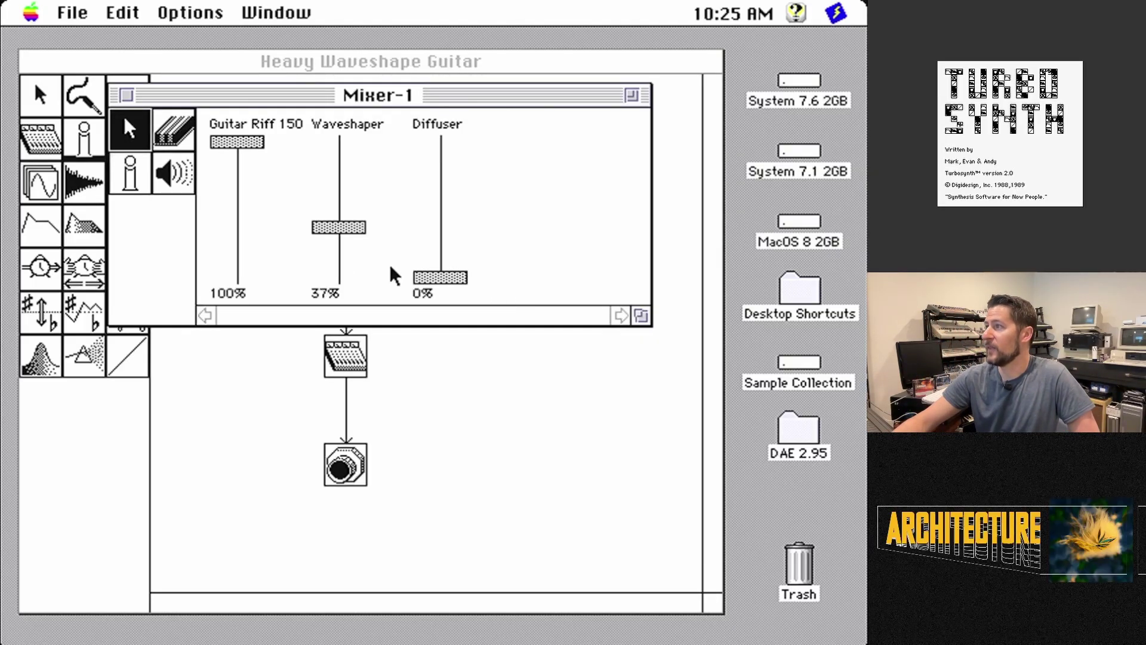
Close the mixer, then audition a linear and then a V-shaped Waveshaper transfer curve
{"action": "left_click", "coordinate": [126, 95]}
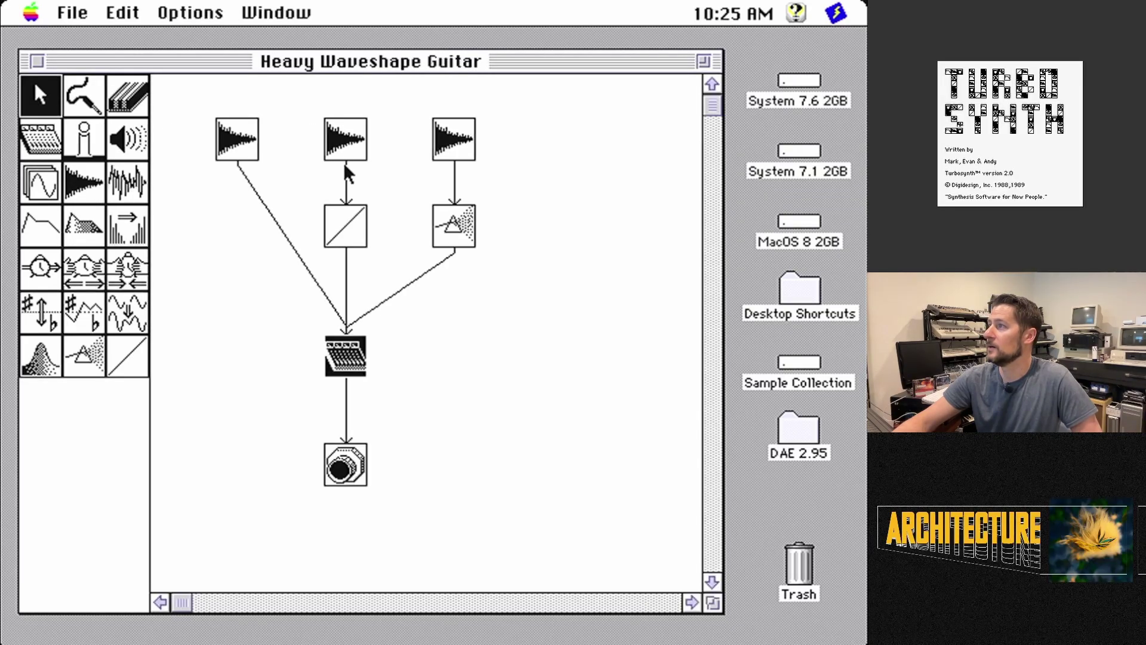
{"action": "double_click", "coordinate": [343, 238]}
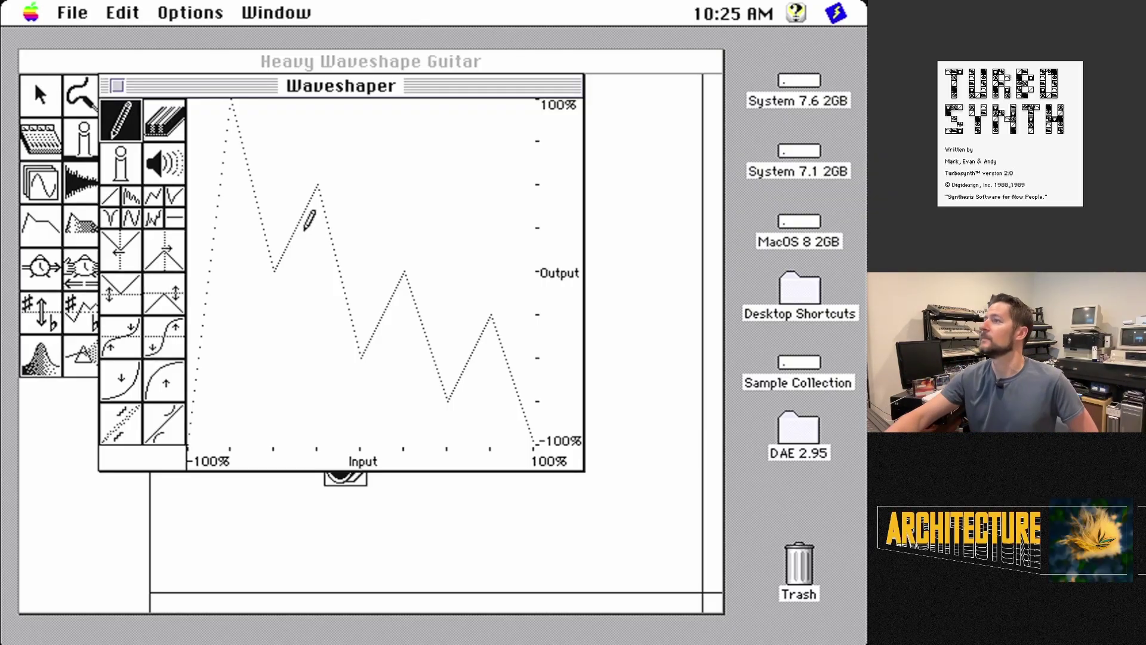
{"action": "left_click", "coordinate": [108, 201]}
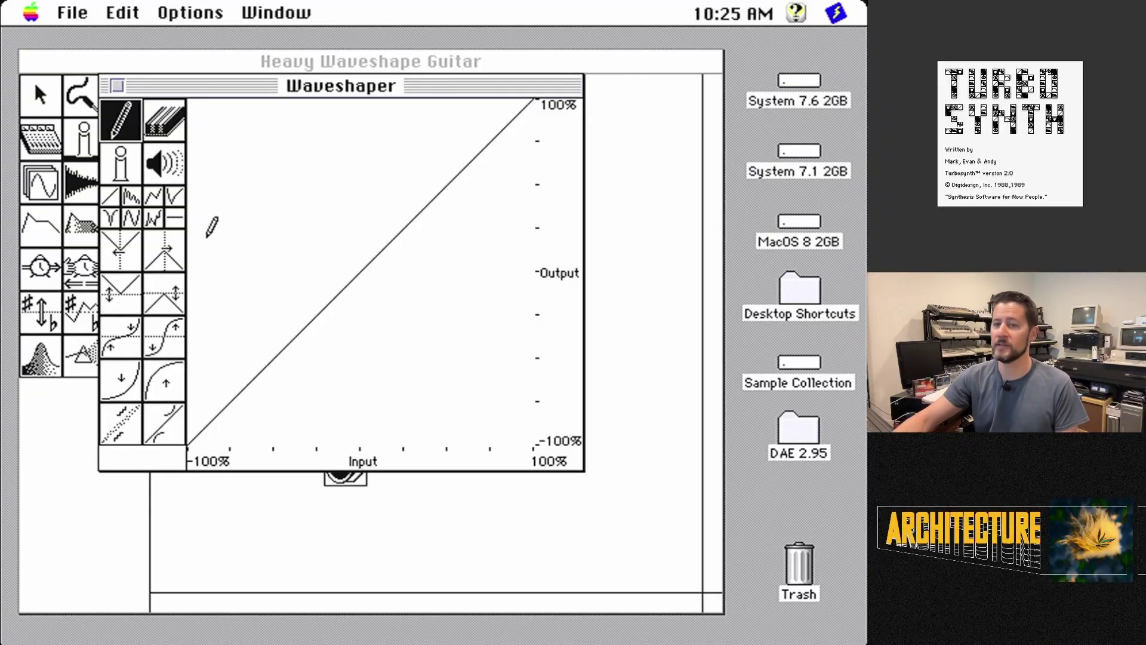
{"action": "left_click", "coordinate": [172, 163]}
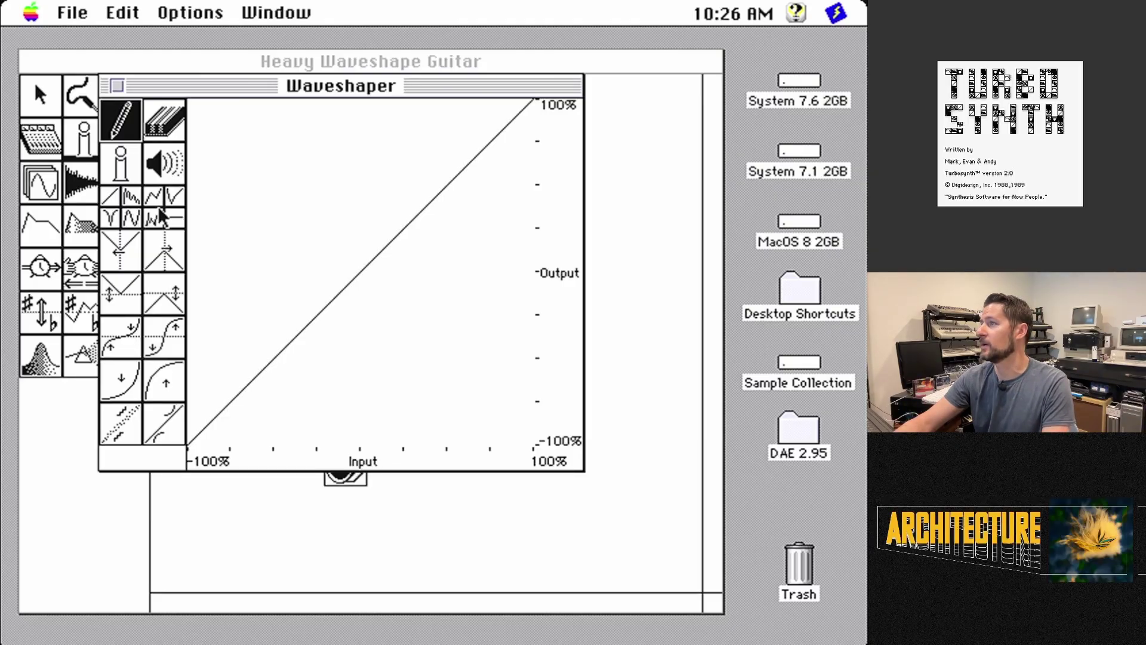
{"action": "left_click", "coordinate": [128, 247]}
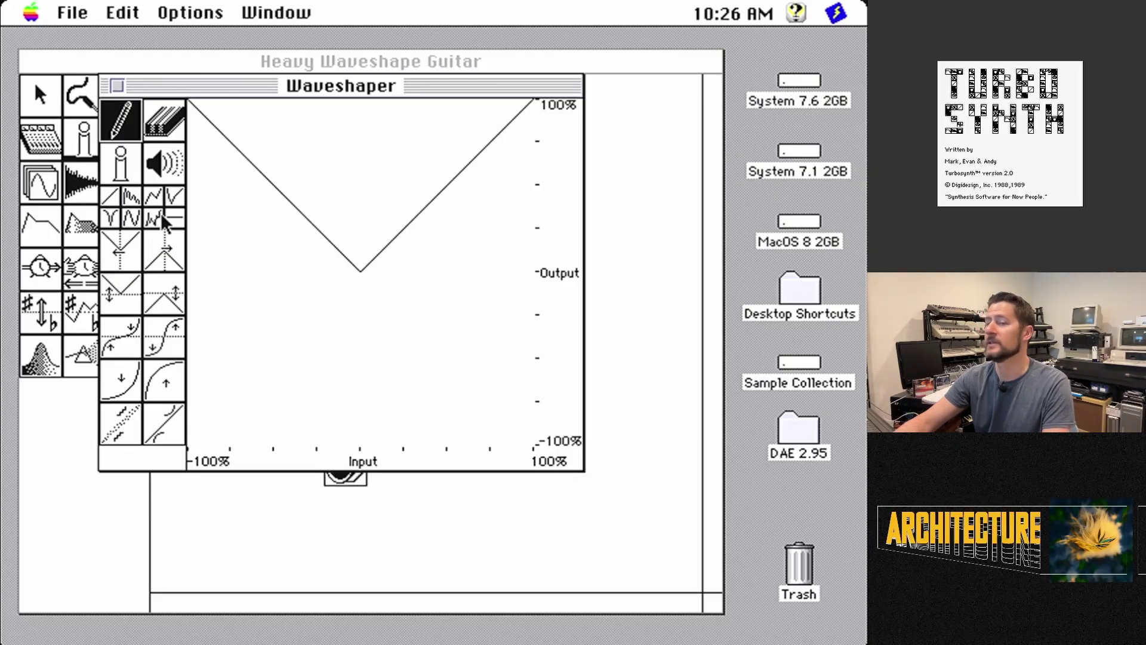
{"action": "left_click", "coordinate": [173, 167]}
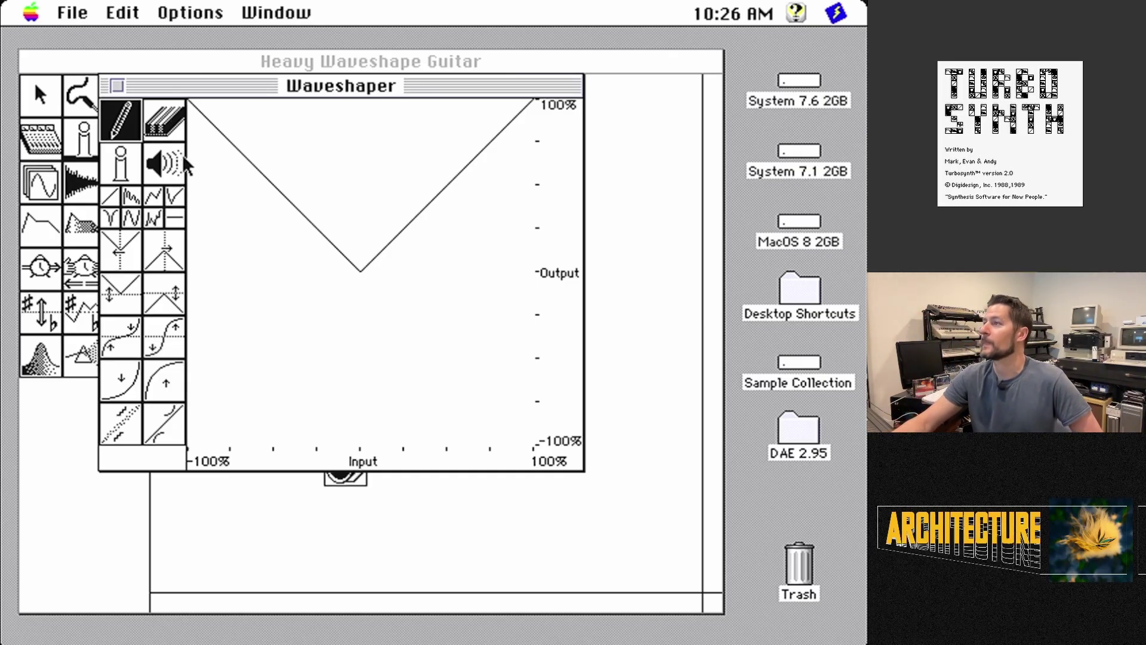
Close the Waveshaper editor and show the Turbosynth Files Open dialog
{"action": "left_click", "coordinate": [113, 86]}
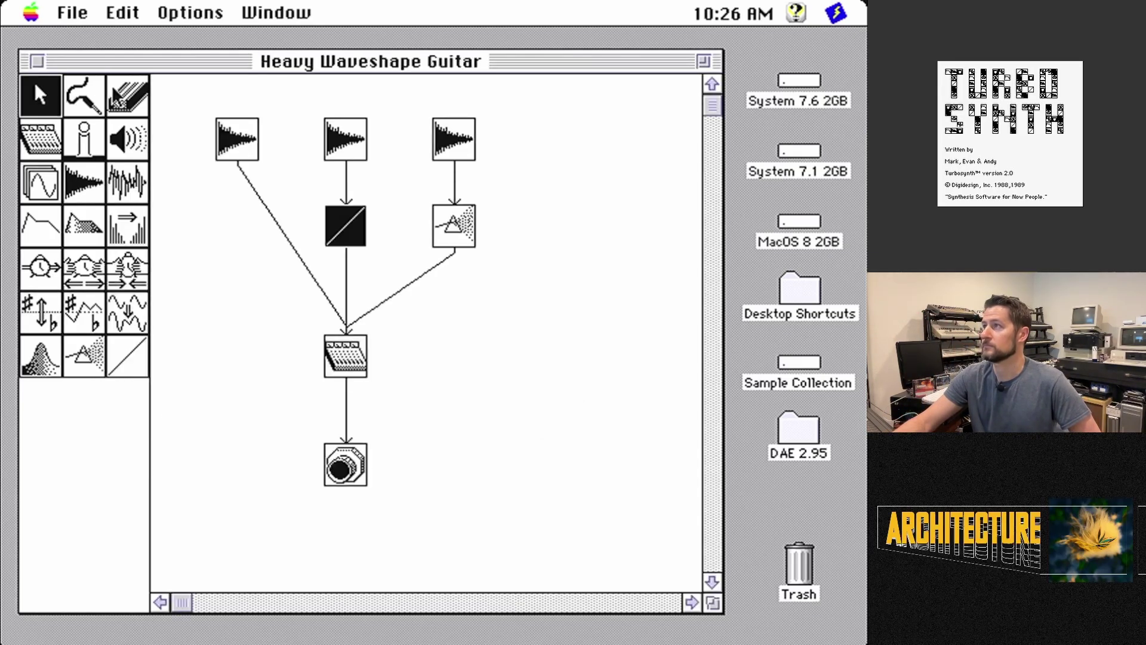
{"action": "left_click_drag", "start_coordinate": [70, 12], "coordinate": [125, 62]}
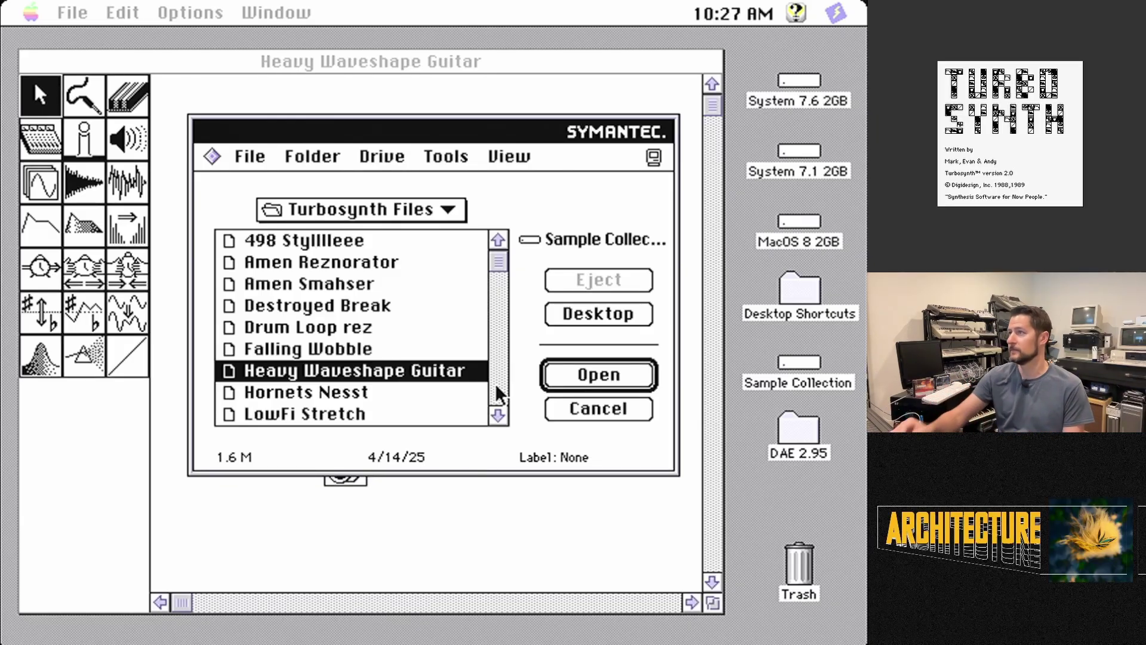
Load Falling Wobble, move its window top-left and enlarge it, and view the Pitch Env-1 envelope
{"action": "double_click", "coordinate": [364, 343]}
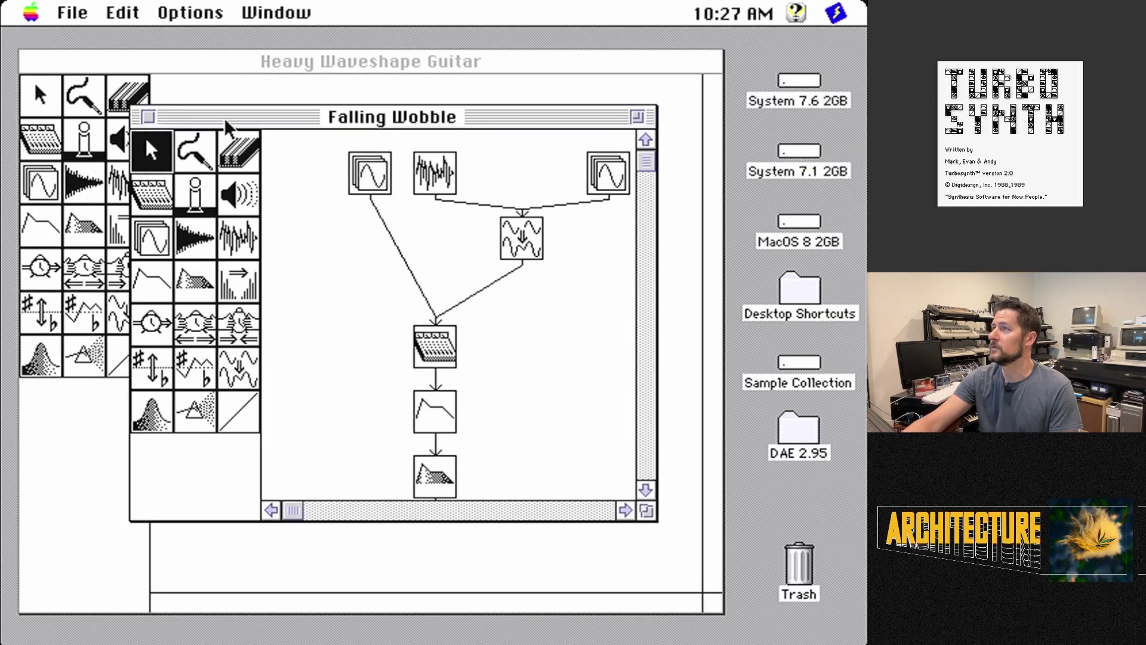
{"action": "left_click_drag", "start_coordinate": [227, 122], "coordinate": [116, 59]}
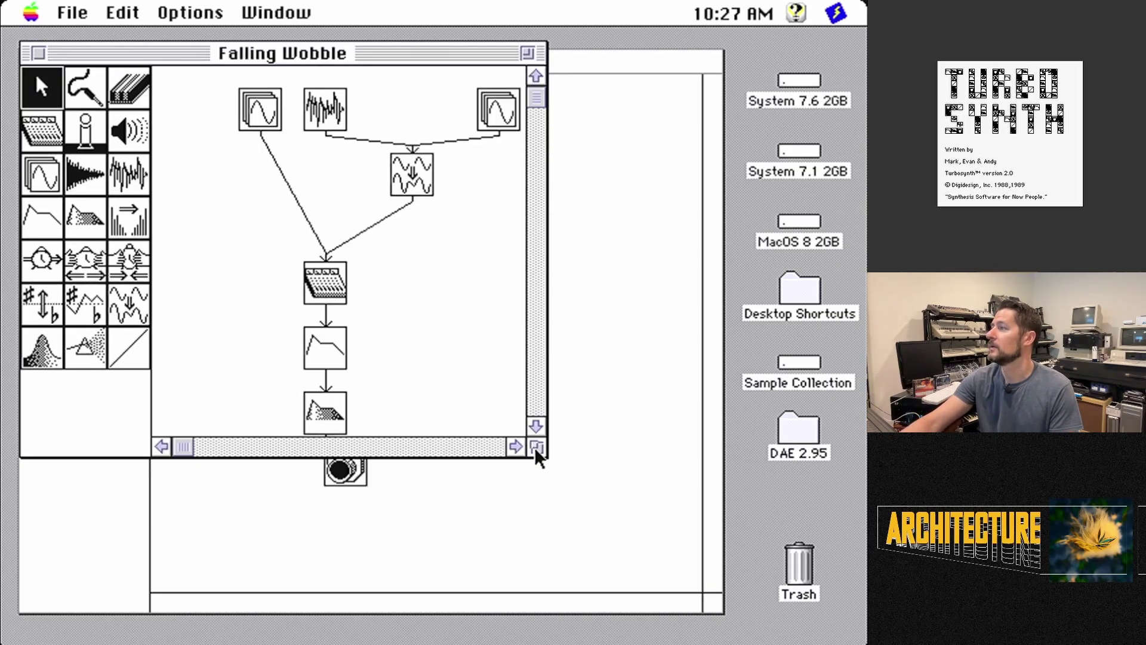
{"action": "left_click_drag", "start_coordinate": [536, 447], "coordinate": [701, 597]}
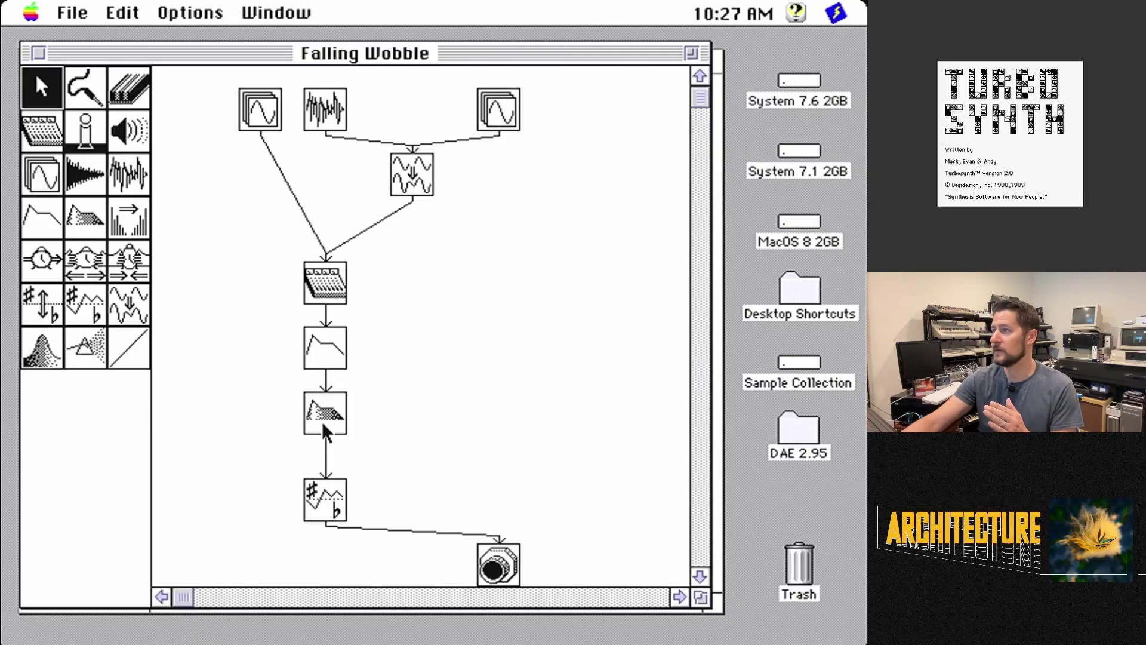
{"action": "double_click", "coordinate": [324, 492]}
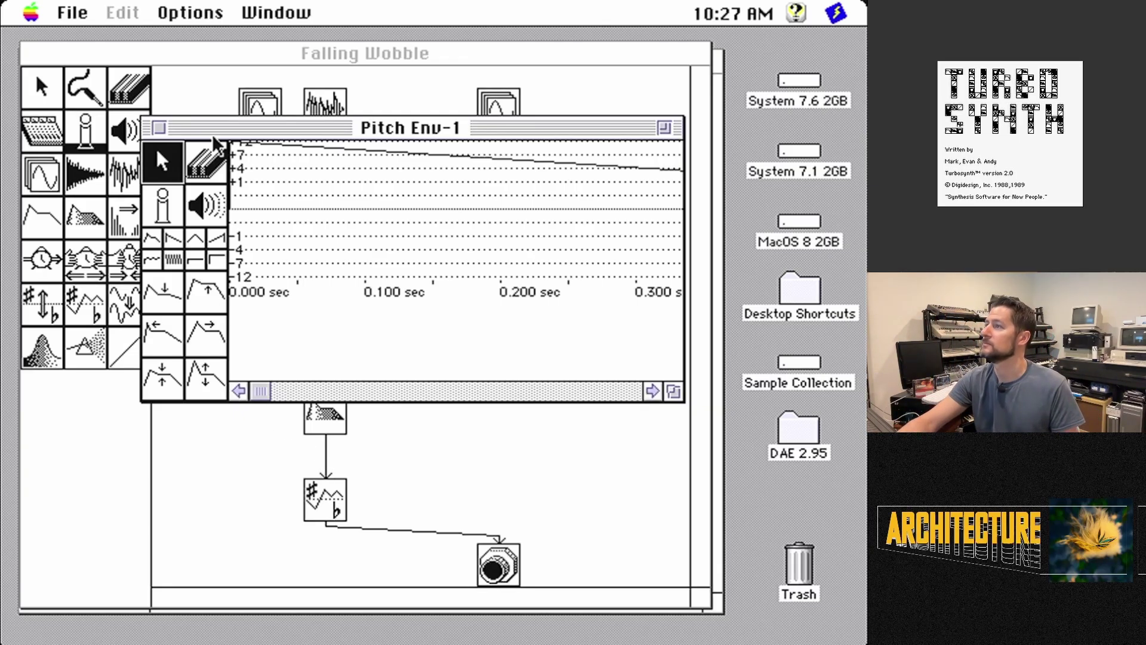
Close Pitch Env-1 and play the Falling Wobble sound with the speaker tool
{"action": "left_click_drag", "start_coordinate": [160, 128], "coordinate": [160, 126]}
{"action": "left_click", "coordinate": [159, 126]}
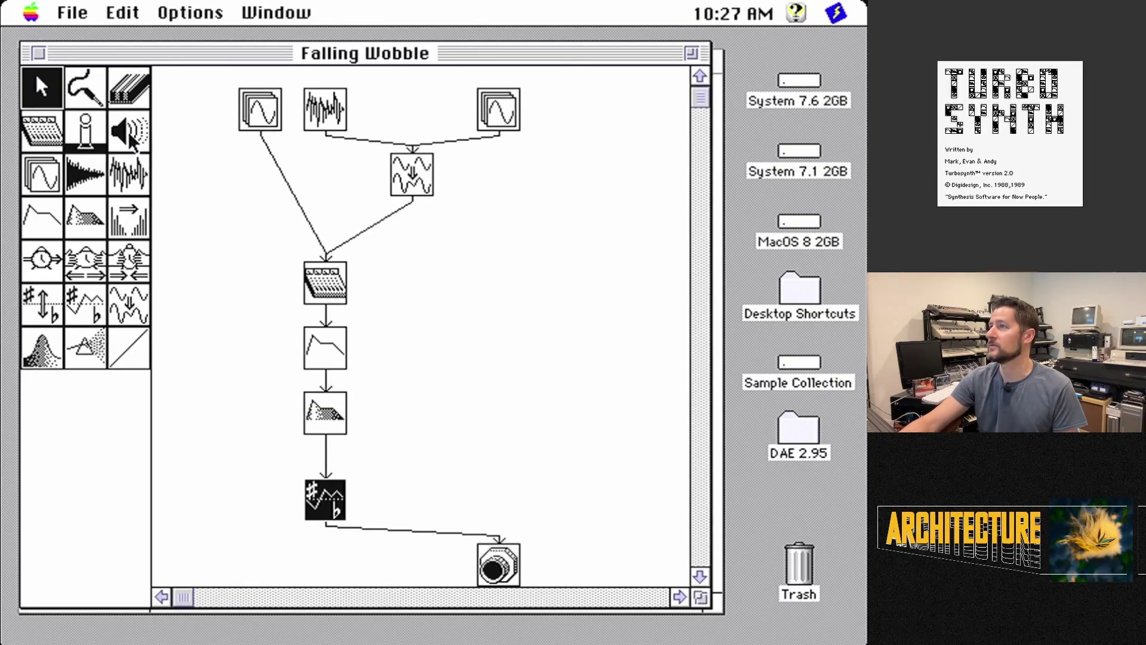
{"action": "left_click", "coordinate": [133, 143]}
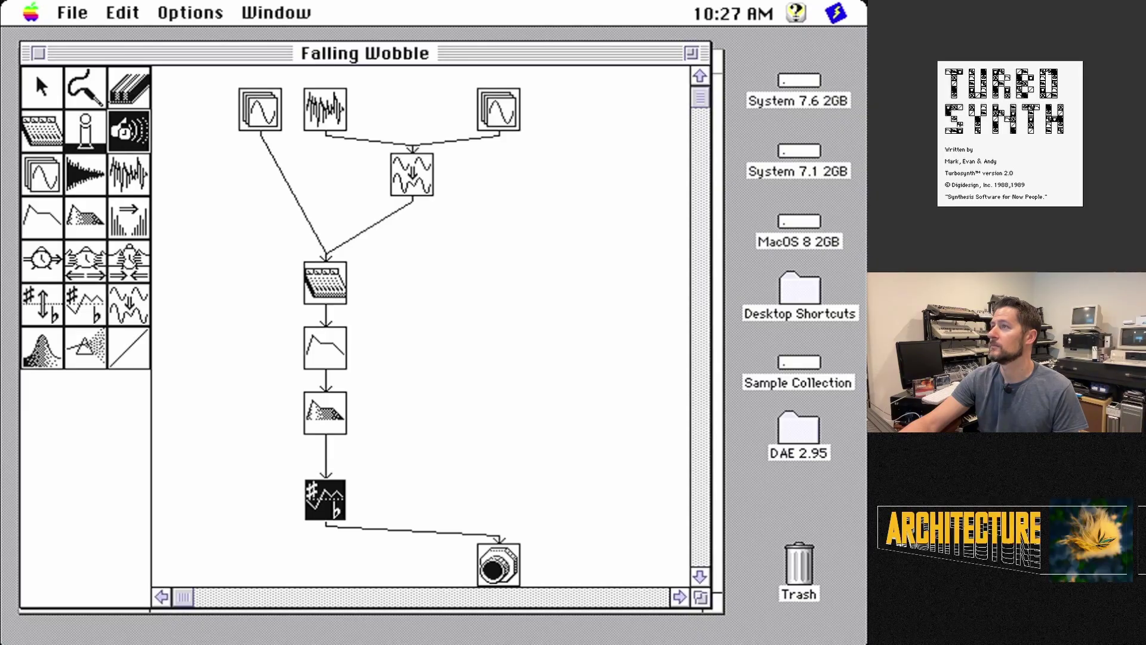
{"action": "left_click", "coordinate": [122, 132]}
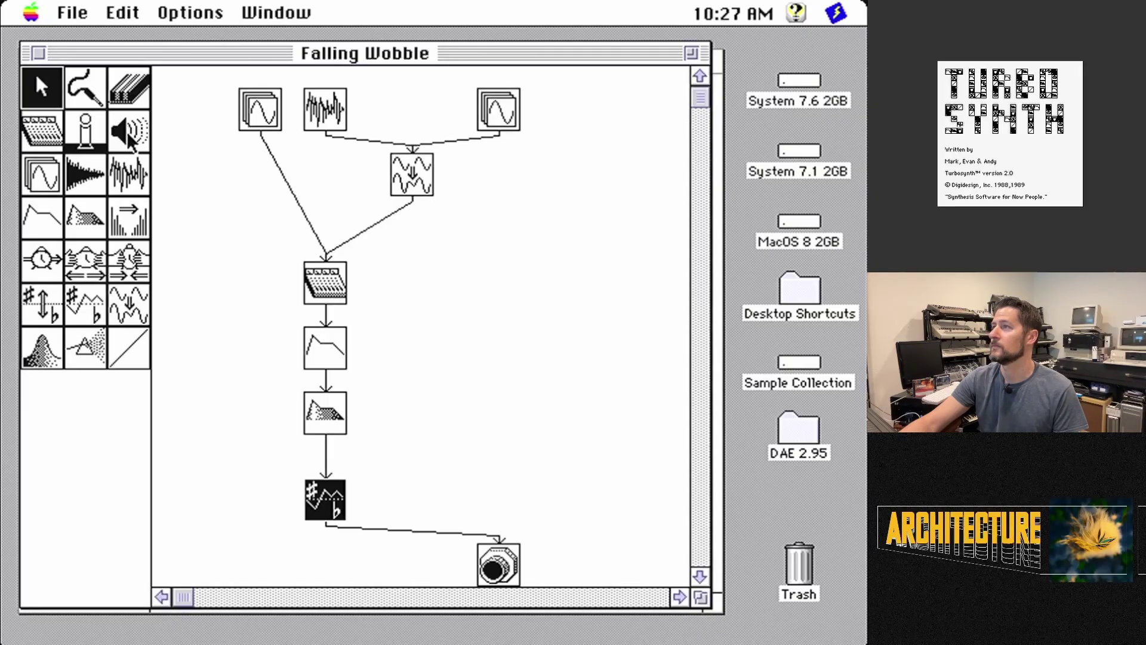
{"action": "left_click", "coordinate": [131, 142]}
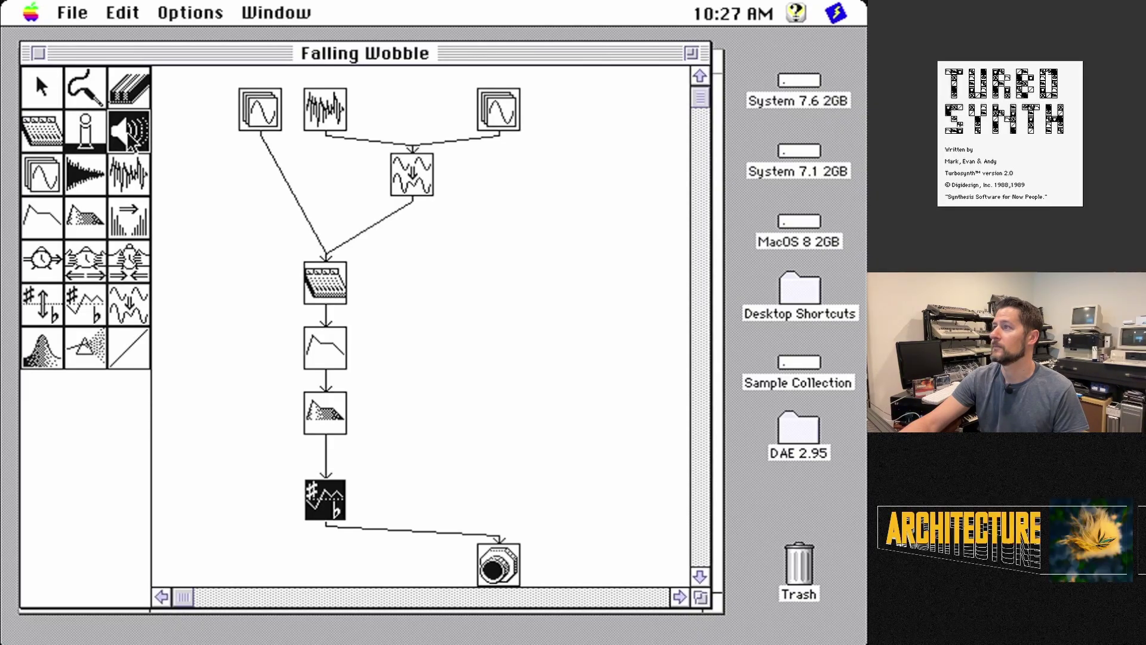
{"action": "left_click", "coordinate": [131, 142]}
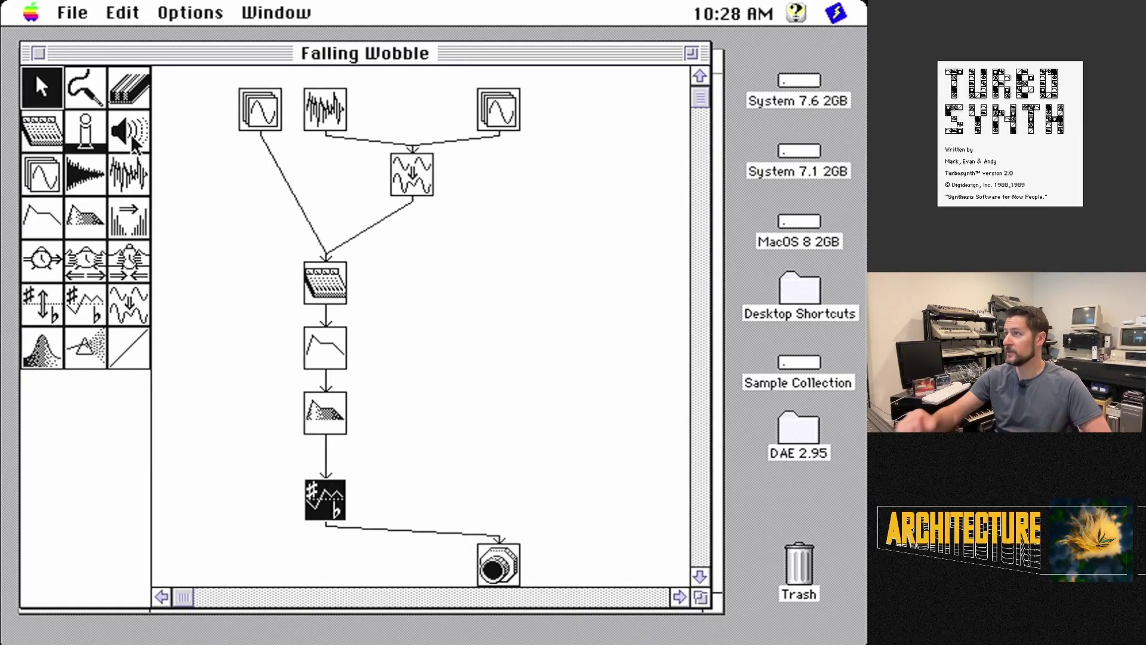
{"action": "double_click", "coordinate": [260, 116]}
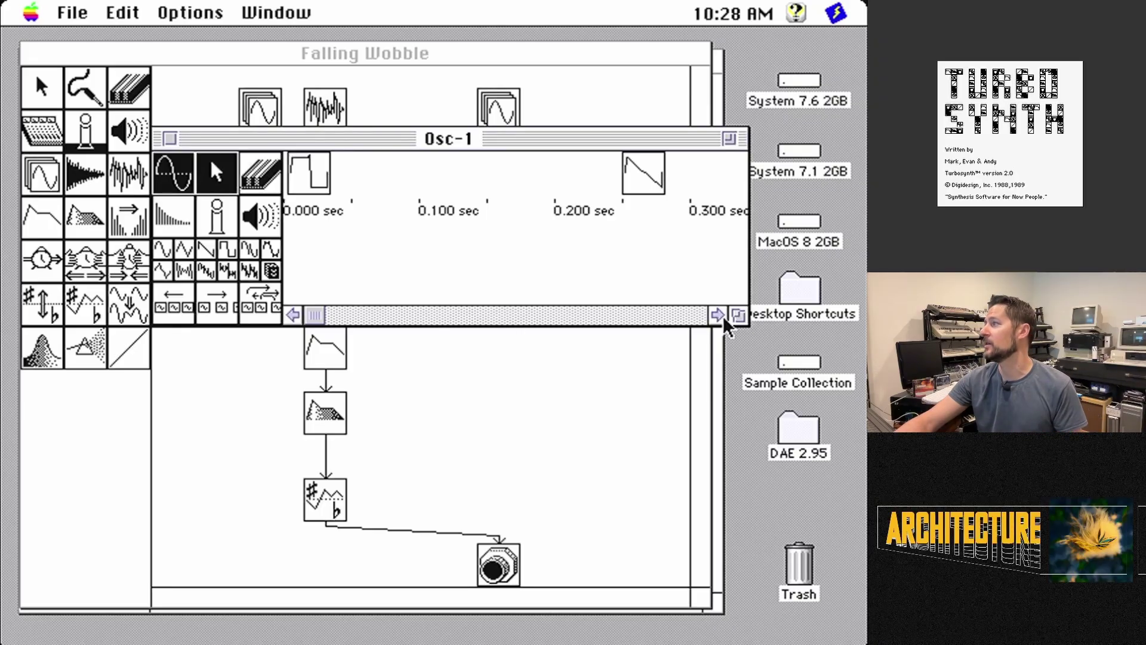
{"action": "left_click", "coordinate": [717, 315]}
{"action": "left_click", "coordinate": [717, 315]}
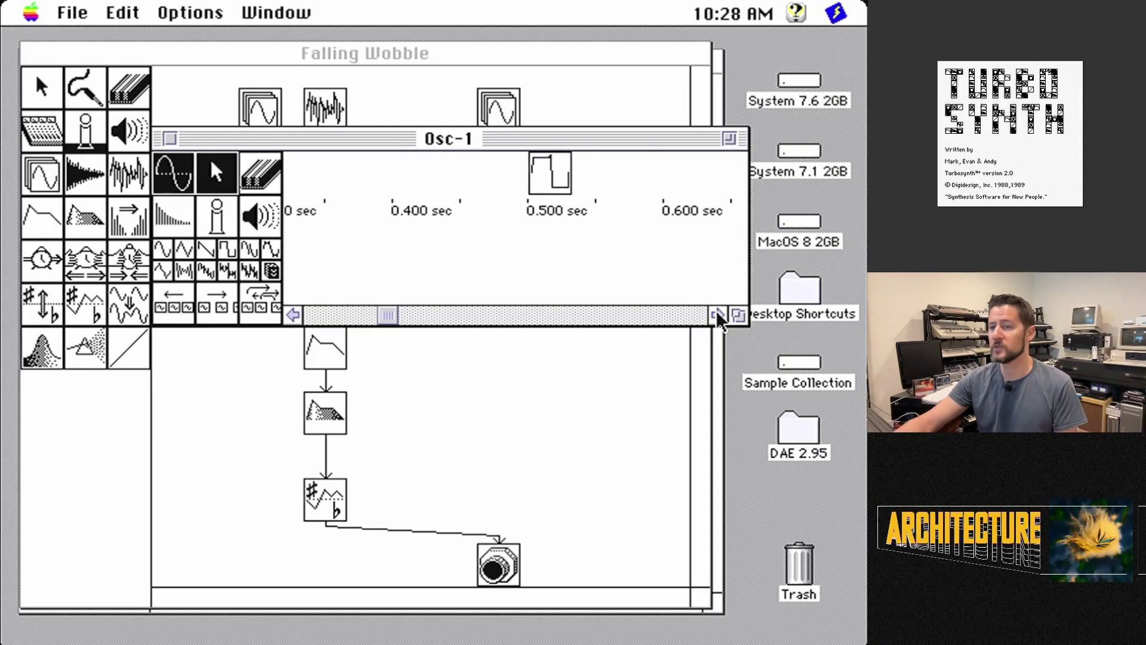
{"action": "left_click", "coordinate": [717, 315]}
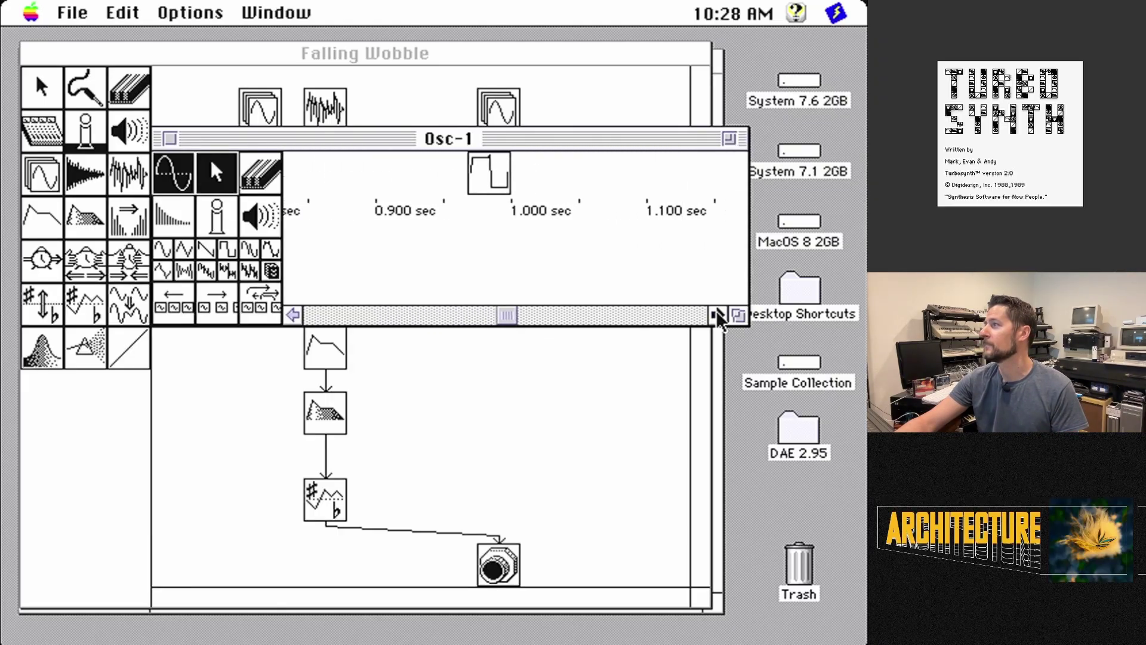
{"action": "left_click", "coordinate": [716, 316]}
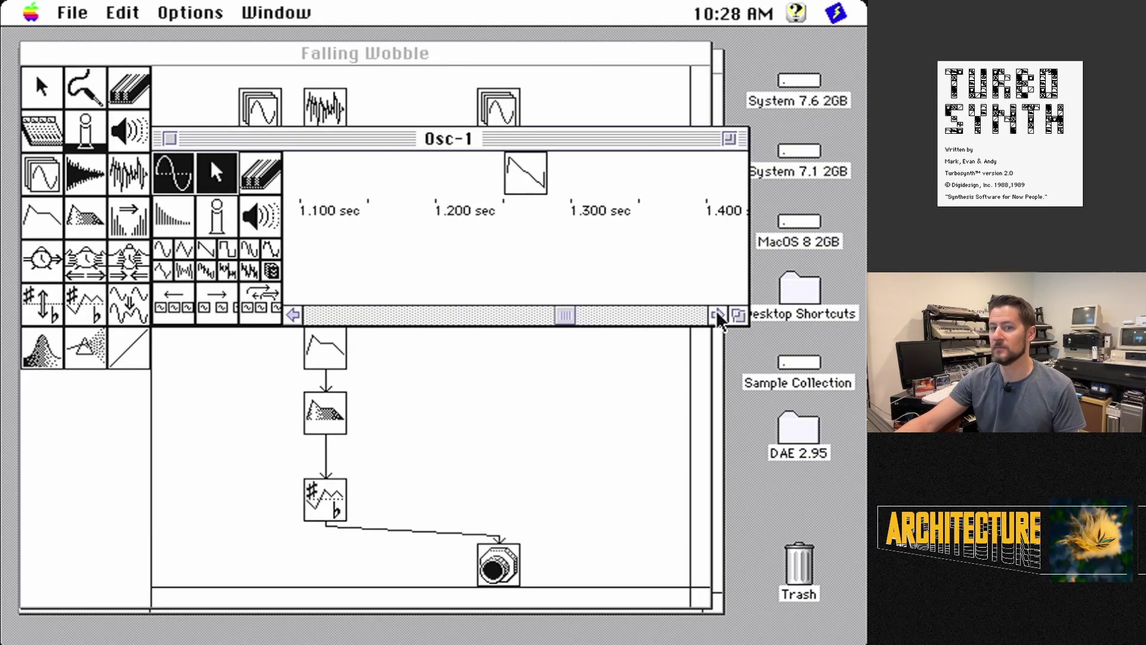
{"action": "left_click", "coordinate": [717, 315]}
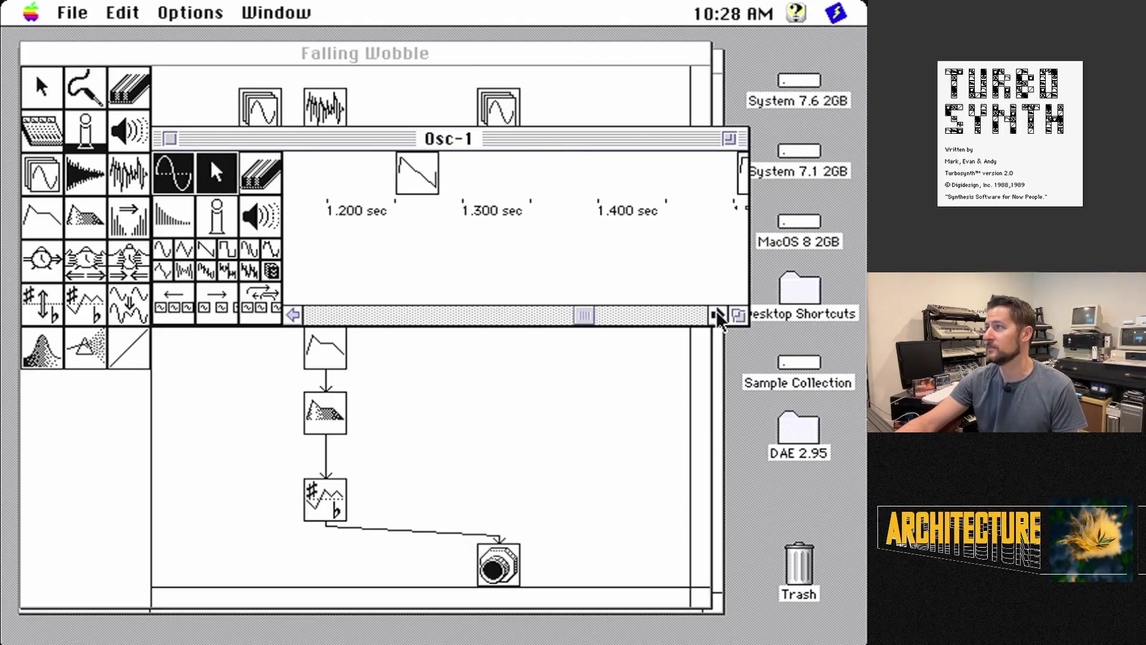
{"action": "left_click", "coordinate": [717, 315]}
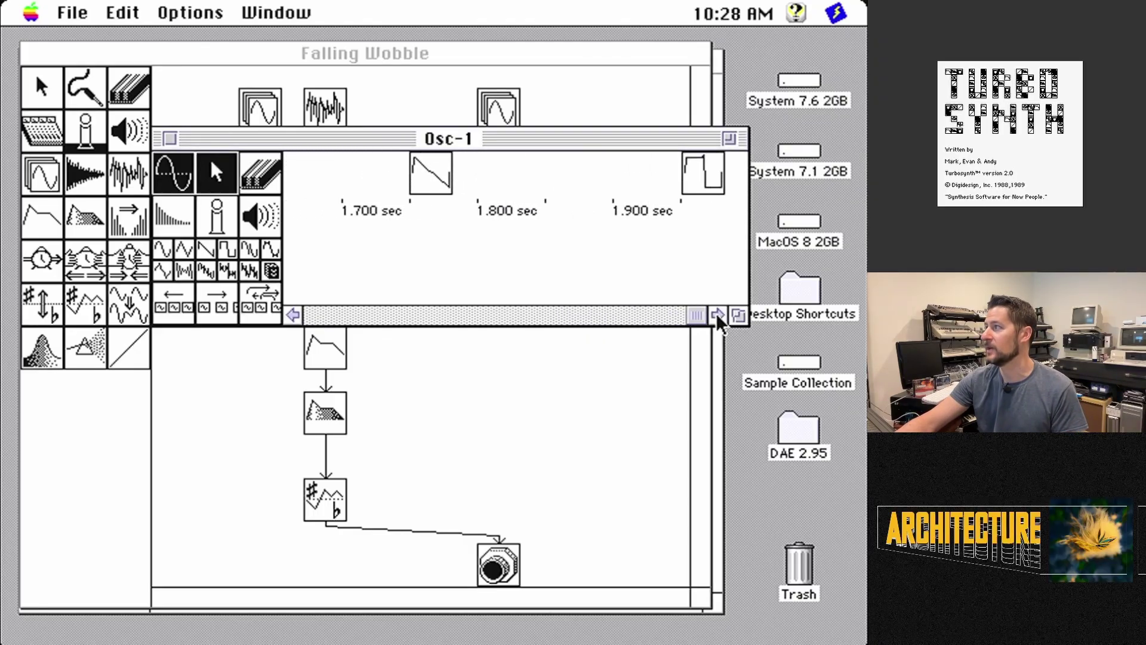
{"action": "left_click_drag", "start_coordinate": [697, 316], "coordinate": [399, 315]}
{"action": "left_click", "coordinate": [351, 316]}
{"action": "left_click", "coordinate": [322, 316]}
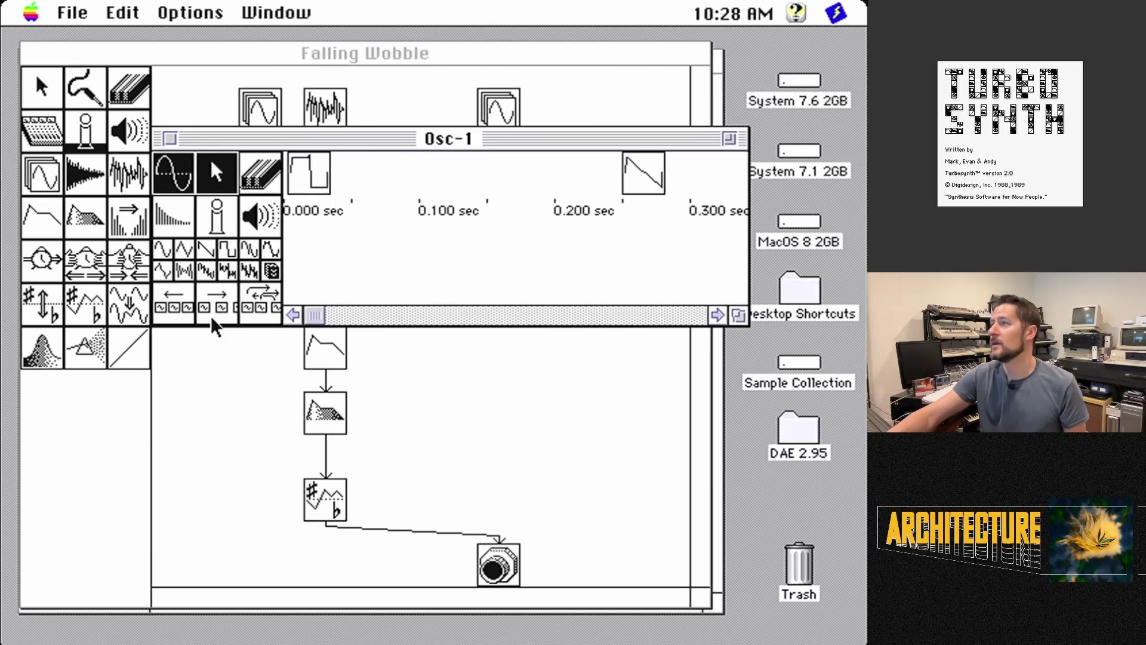
{"action": "left_click", "coordinate": [170, 139]}
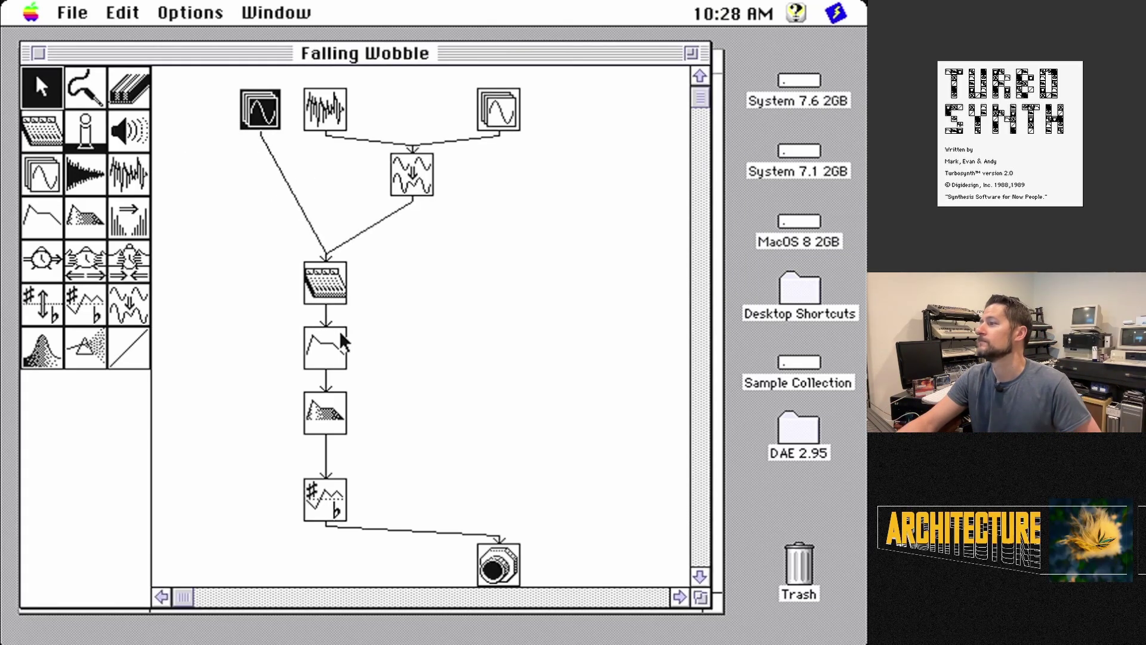
{"action": "double_click", "coordinate": [342, 357]}
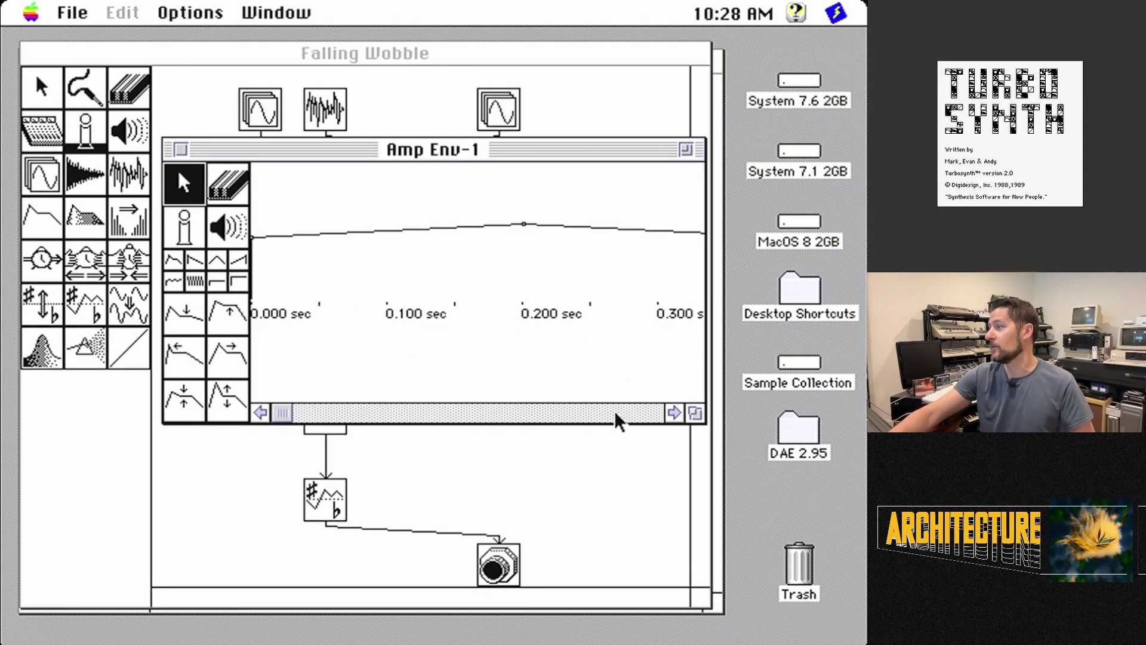
{"action": "left_click", "coordinate": [616, 412]}
{"action": "left_click", "coordinate": [615, 413]}
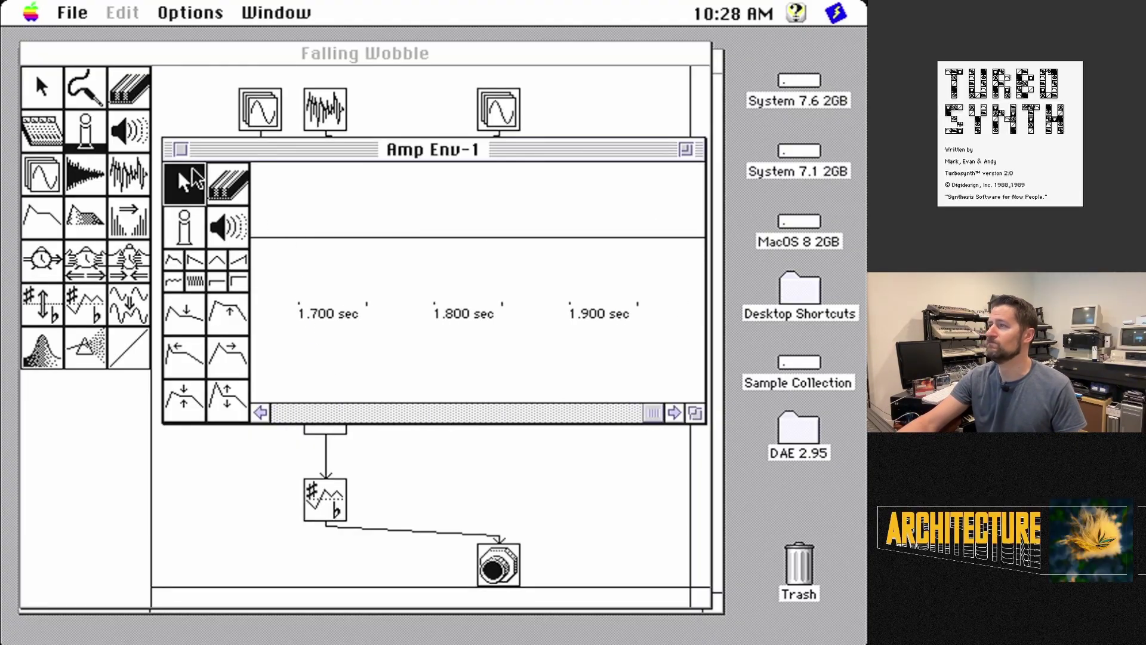
{"action": "left_click", "coordinate": [181, 150]}
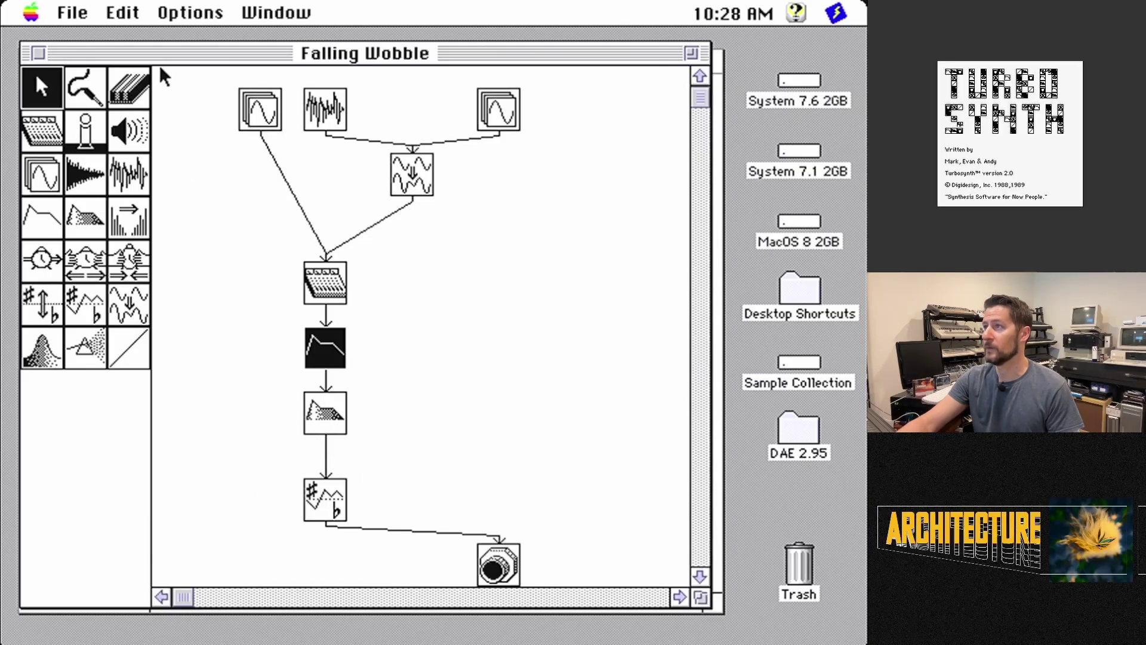
{"action": "left_click", "coordinate": [141, 144]}
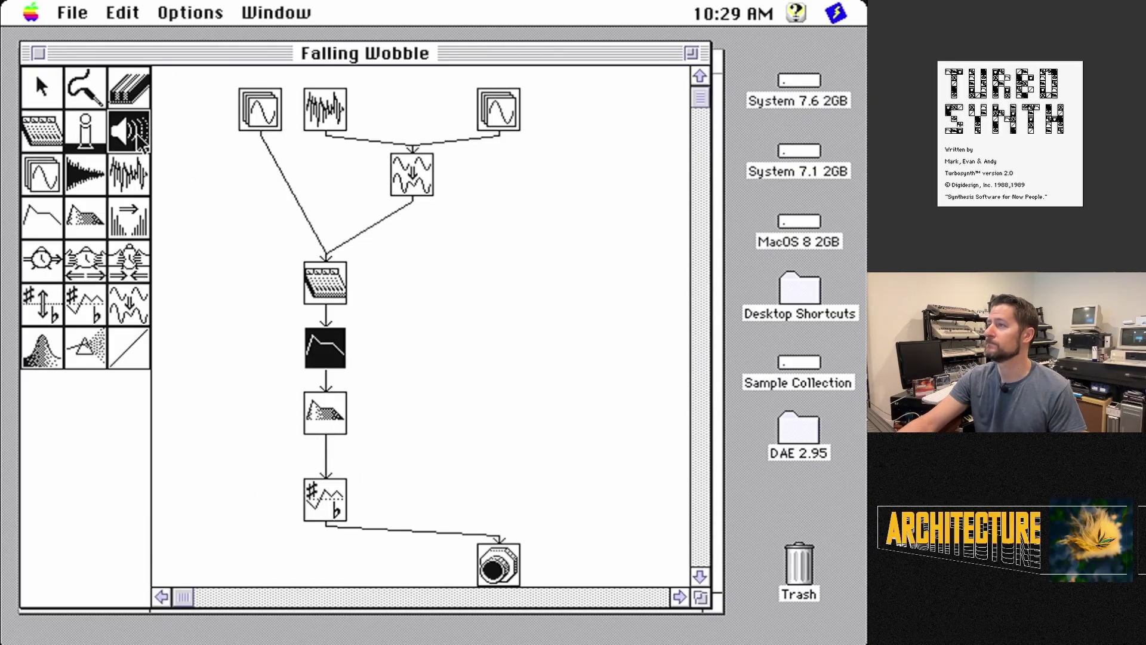
{"action": "key", "text": "super+m"}
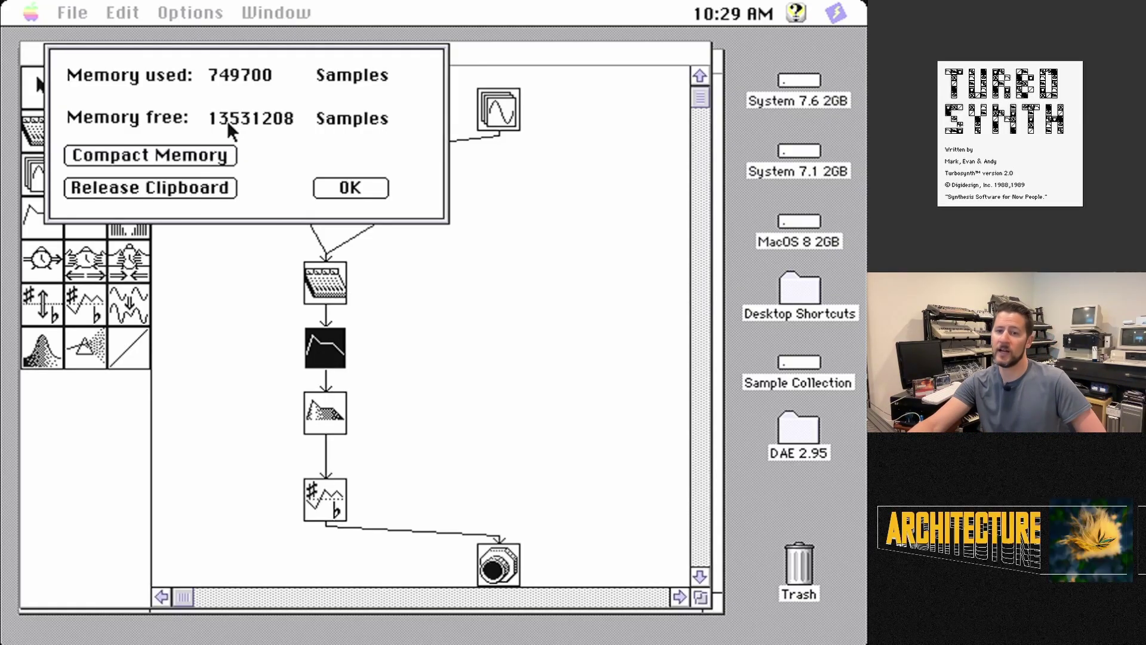
{"action": "left_click", "coordinate": [370, 194]}
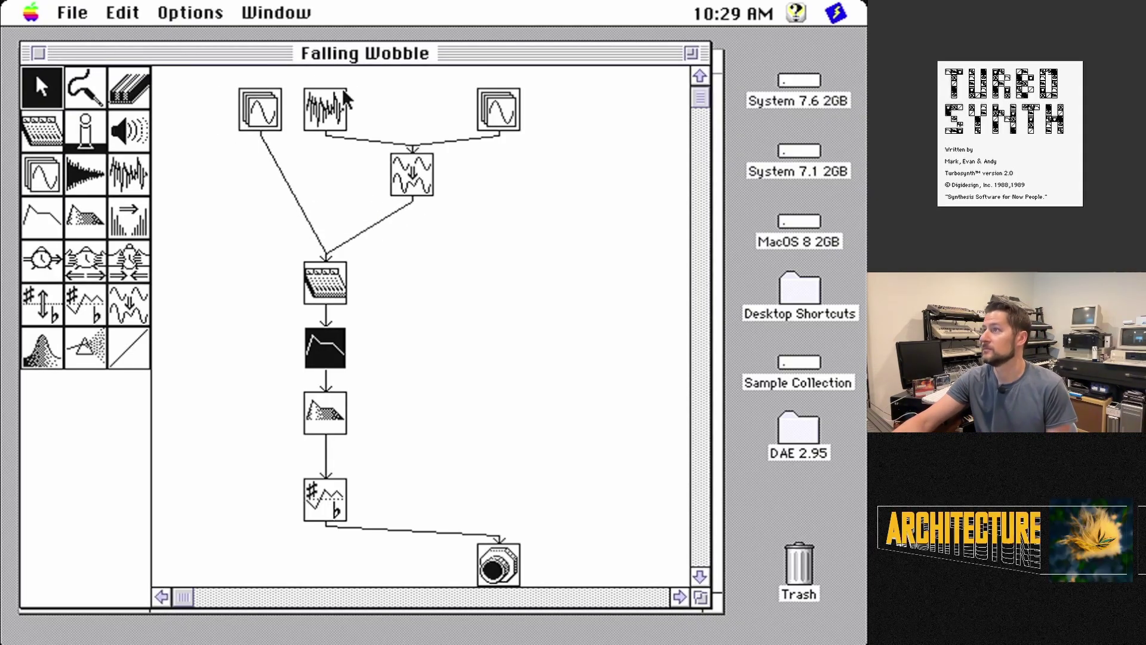
Close Falling Wobble, and close Heavy Waveshape Guitar without saving changes
{"action": "left_click_drag", "start_coordinate": [59, 15], "coordinate": [66, 103]}
{"action": "left_click", "coordinate": [69, 13]}
{"action": "left_click_drag", "start_coordinate": [70, 12], "coordinate": [90, 97]}
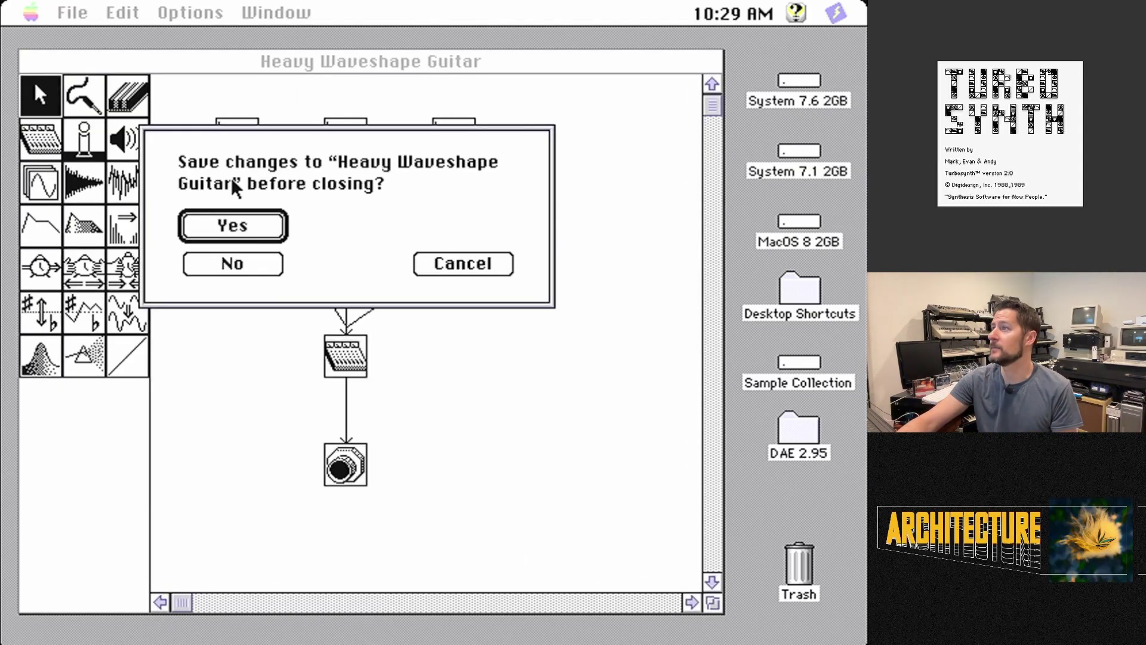
{"action": "left_click", "coordinate": [267, 272]}
Scroll the Turbosynth Files list and open the PWM Bass patch
{"action": "left_click_drag", "start_coordinate": [60, 13], "coordinate": [66, 59]}
{"action": "left_click", "coordinate": [357, 356]}
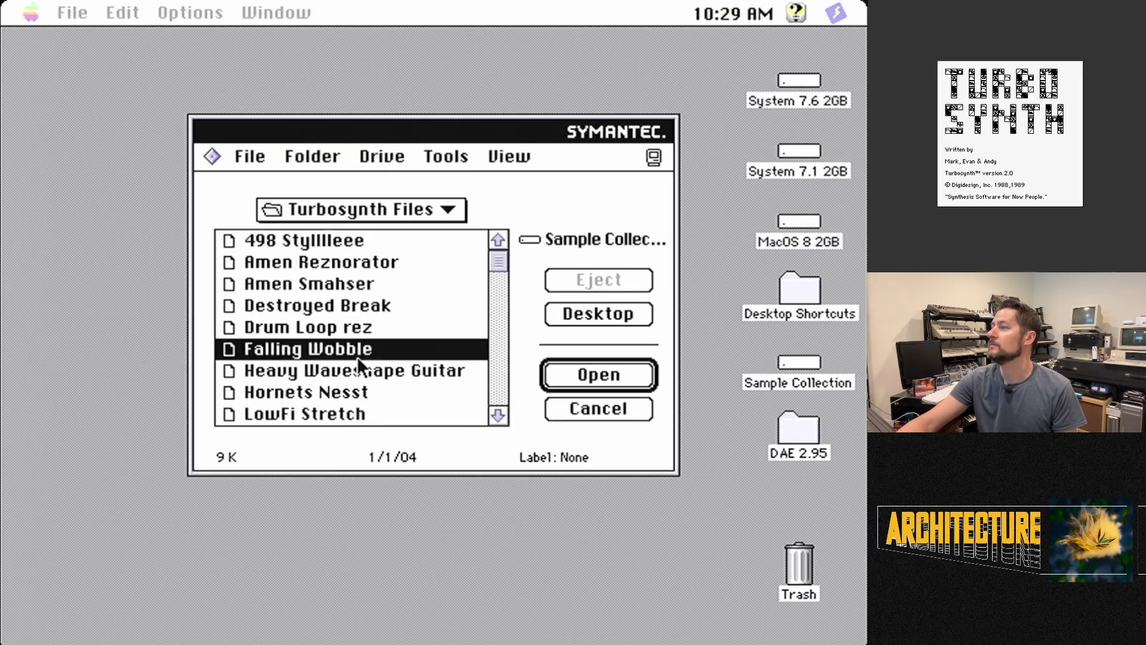
{"action": "left_click", "coordinate": [498, 415]}
{"action": "left_click", "coordinate": [498, 415]}
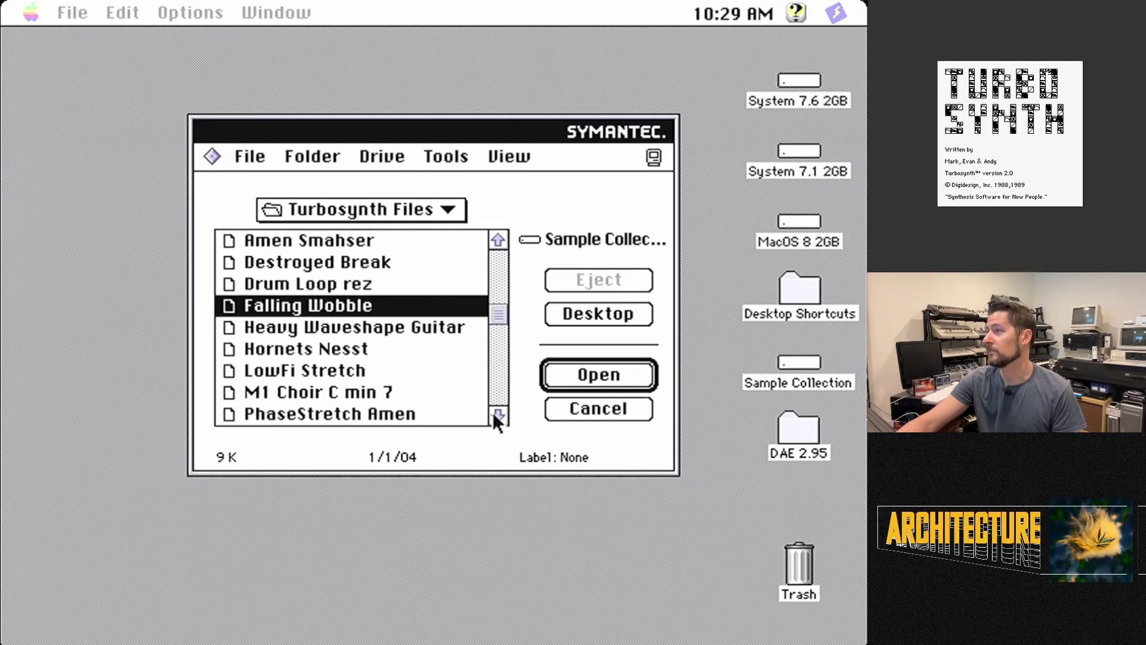
{"action": "left_click", "coordinate": [498, 240]}
{"action": "left_click", "coordinate": [497, 240]}
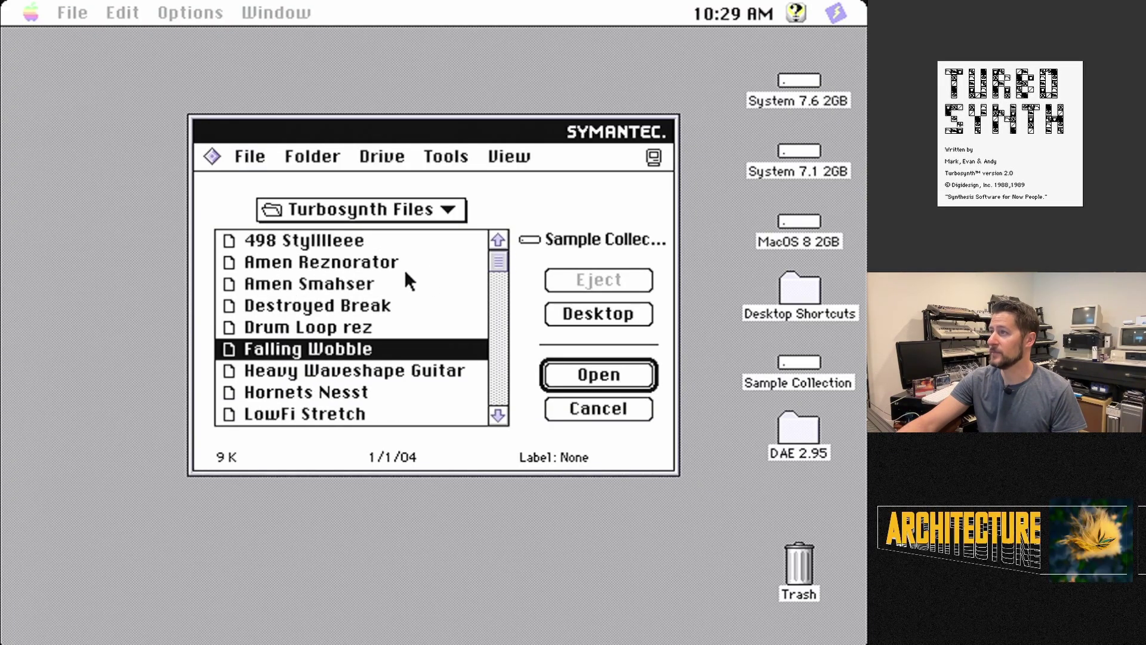
{"action": "left_click", "coordinate": [492, 327]}
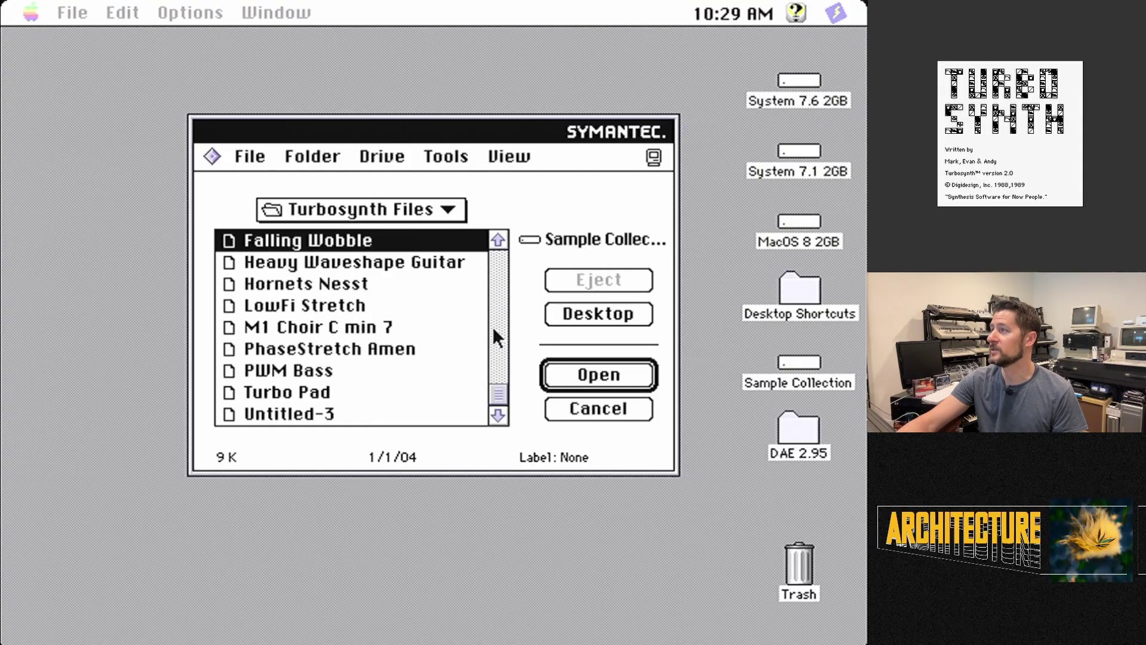
{"action": "double_click", "coordinate": [398, 364]}
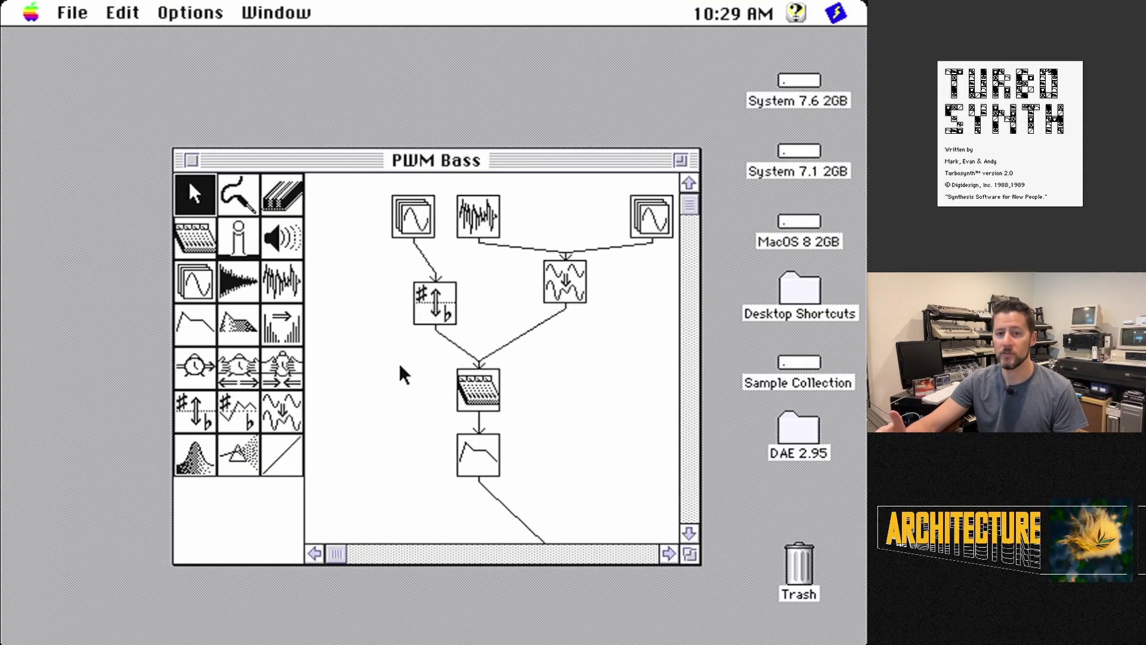
Move the PWM Bass window top-left, enlarge it to show the whole patch, and play it twice
{"action": "left_click_drag", "start_coordinate": [535, 165], "coordinate": [398, 67]}
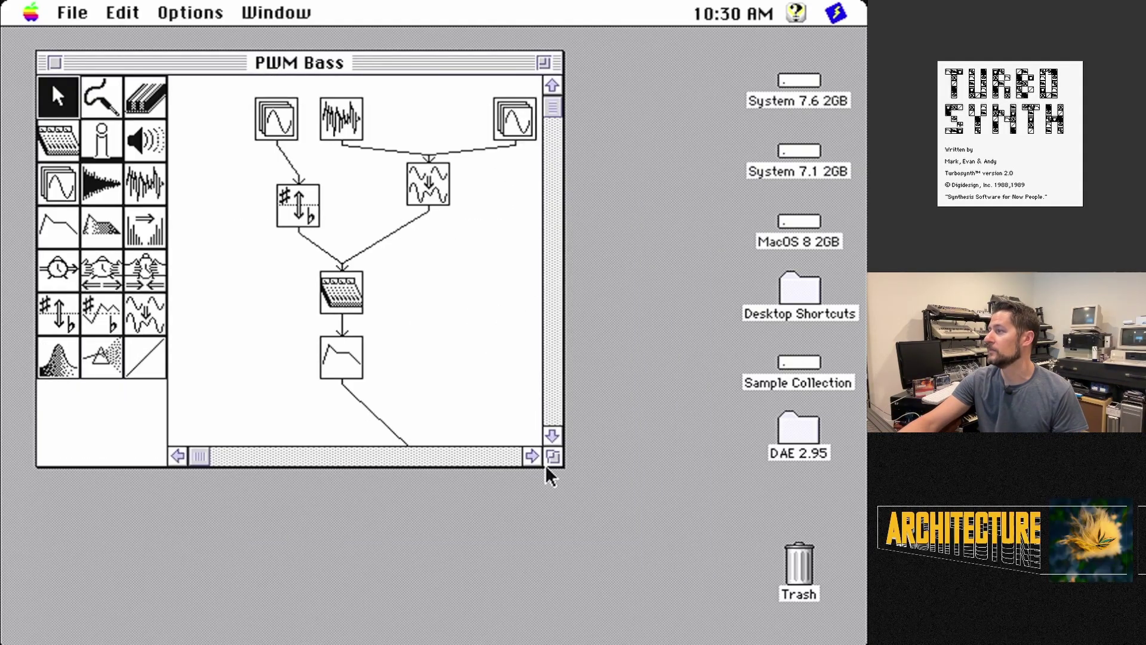
{"action": "left_click_drag", "start_coordinate": [552, 456], "coordinate": [645, 617]}
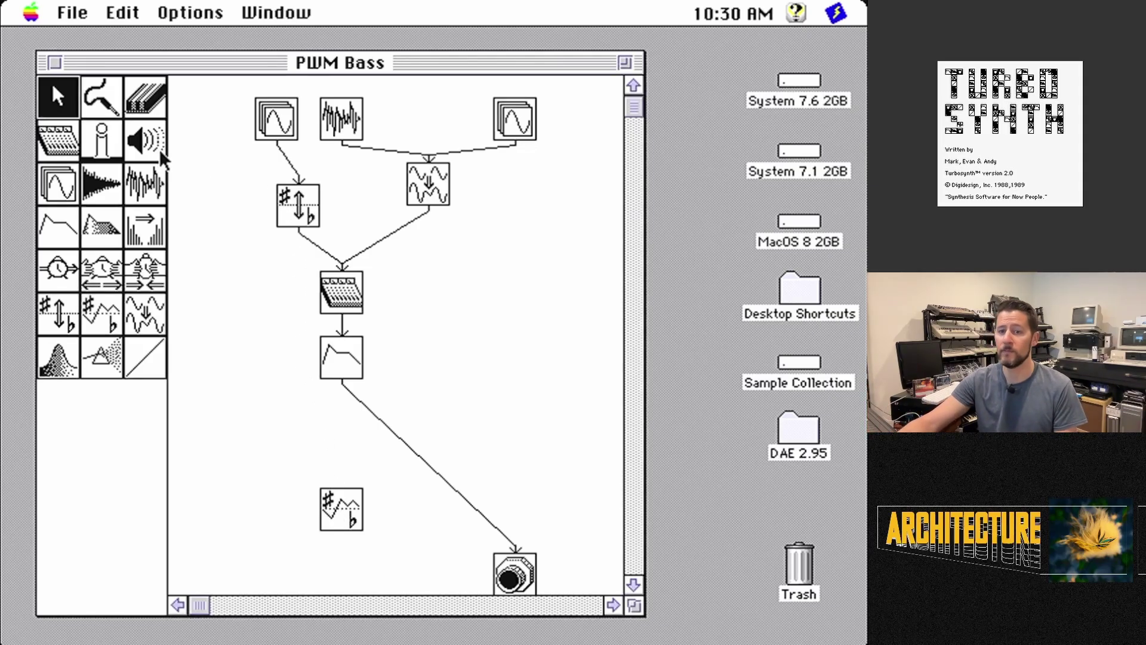
{"action": "left_click", "coordinate": [150, 152]}
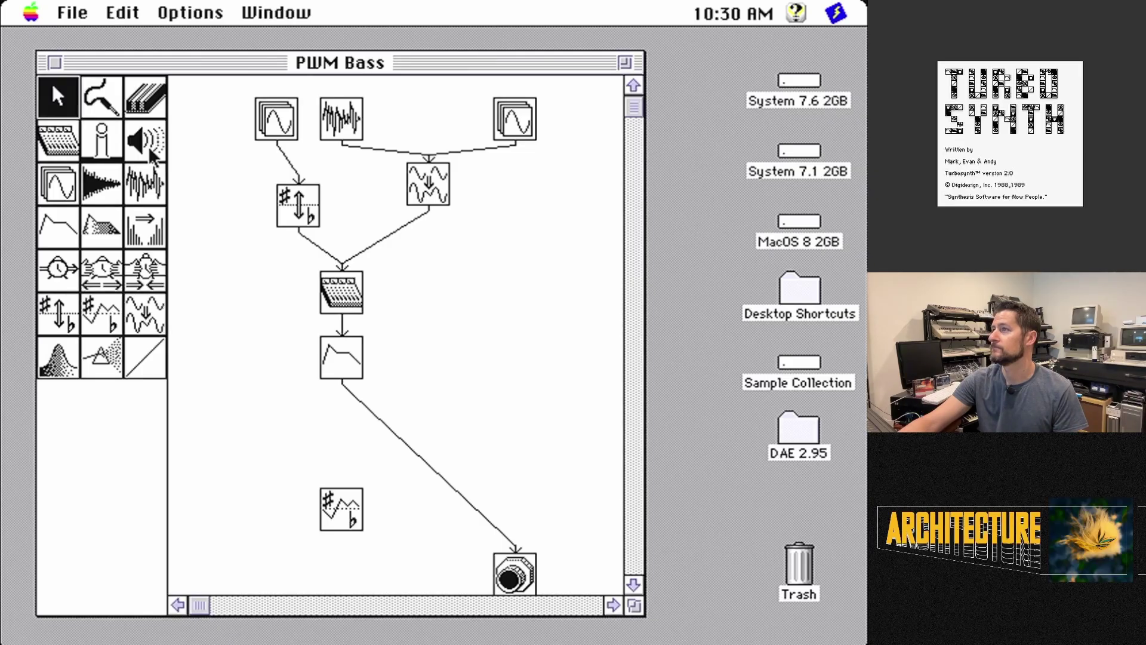
{"action": "left_click", "coordinate": [151, 152]}
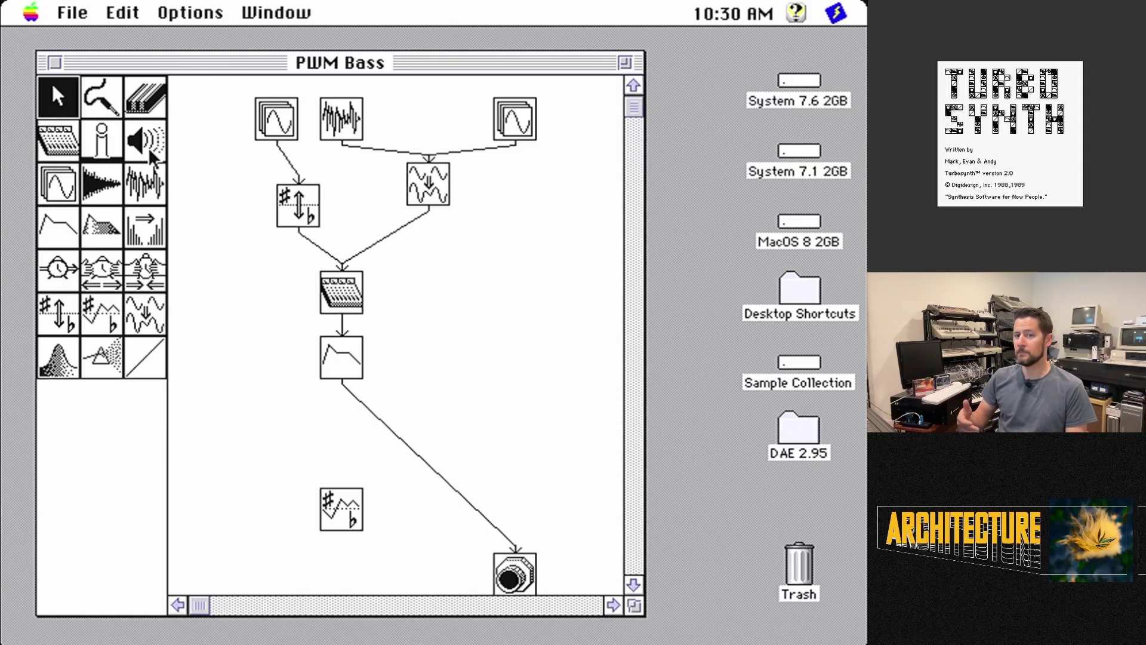
Close PWM Bass and open the PhaseStretch Amen patch from Turbosynth Files
{"action": "left_click", "coordinate": [91, 12]}
{"action": "left_click", "coordinate": [86, 102]}
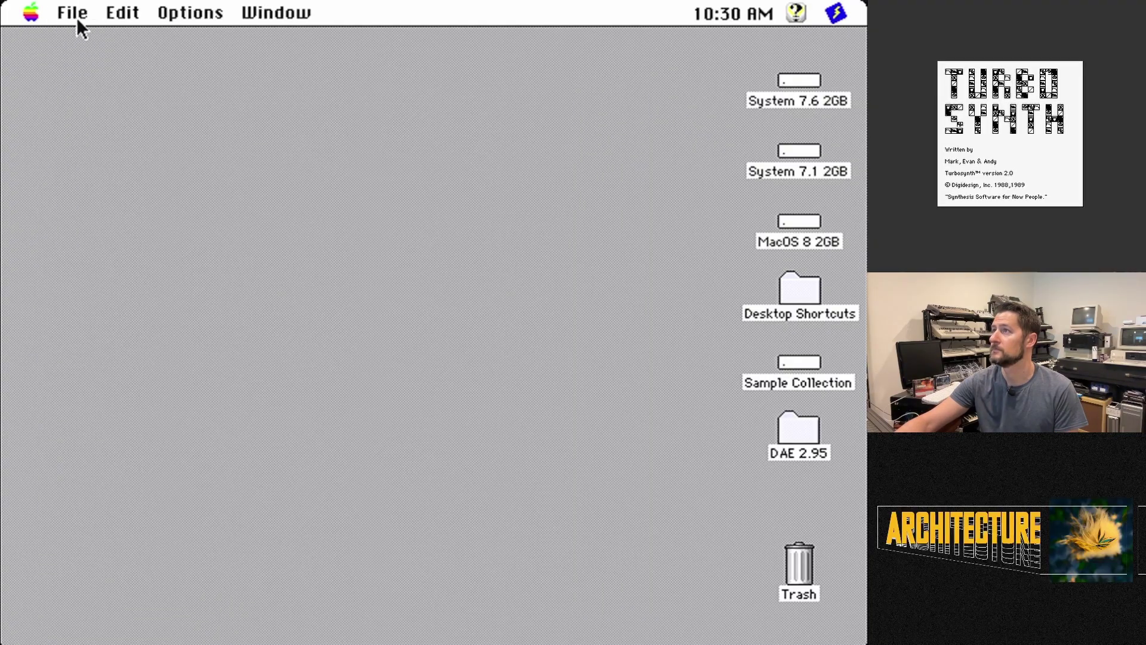
{"action": "left_click", "coordinate": [75, 14]}
{"action": "left_click", "coordinate": [90, 58]}
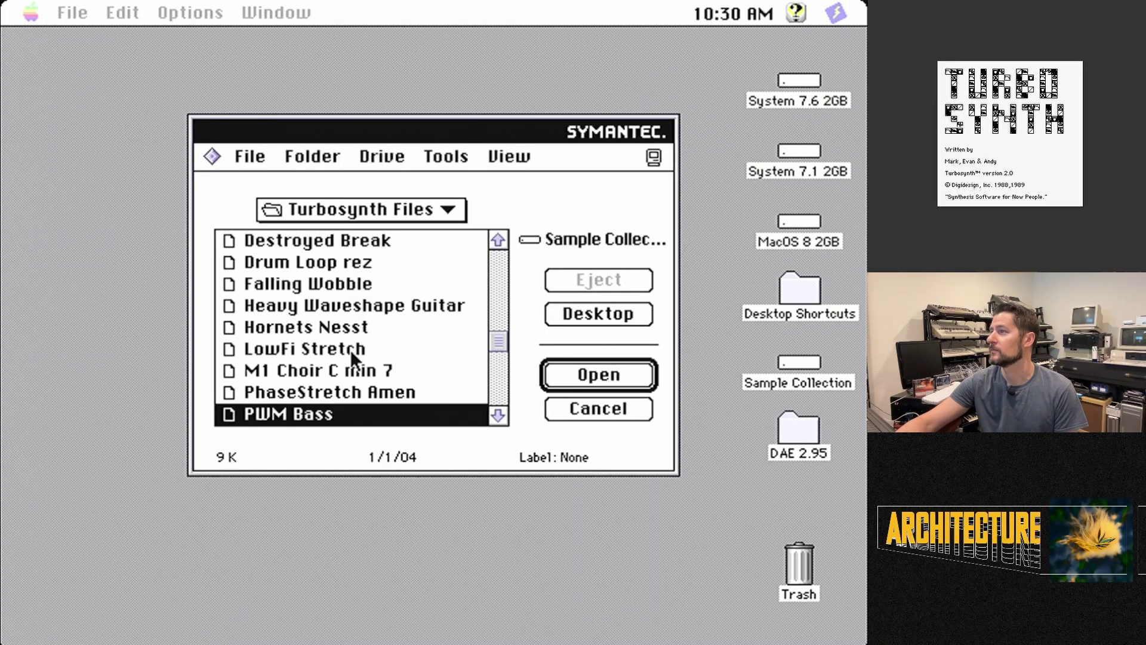
{"action": "double_click", "coordinate": [440, 392]}
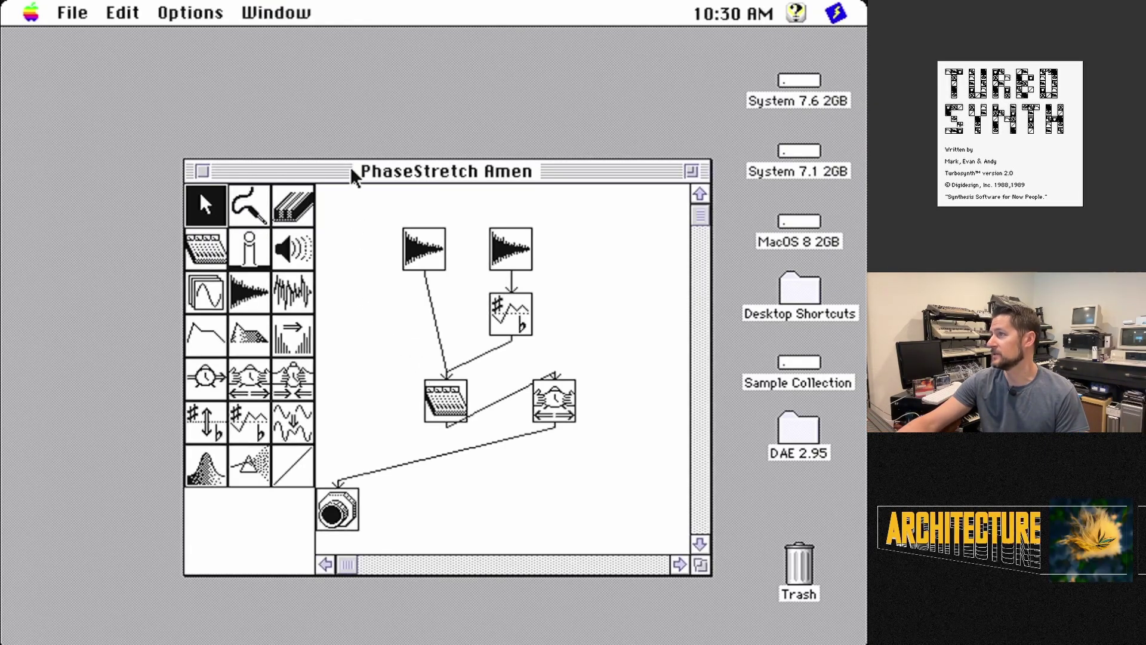
Reposition the PhaseStretch Amen window toward the top-left of the screen
{"action": "left_click_drag", "start_coordinate": [355, 176], "coordinate": [203, 81]}
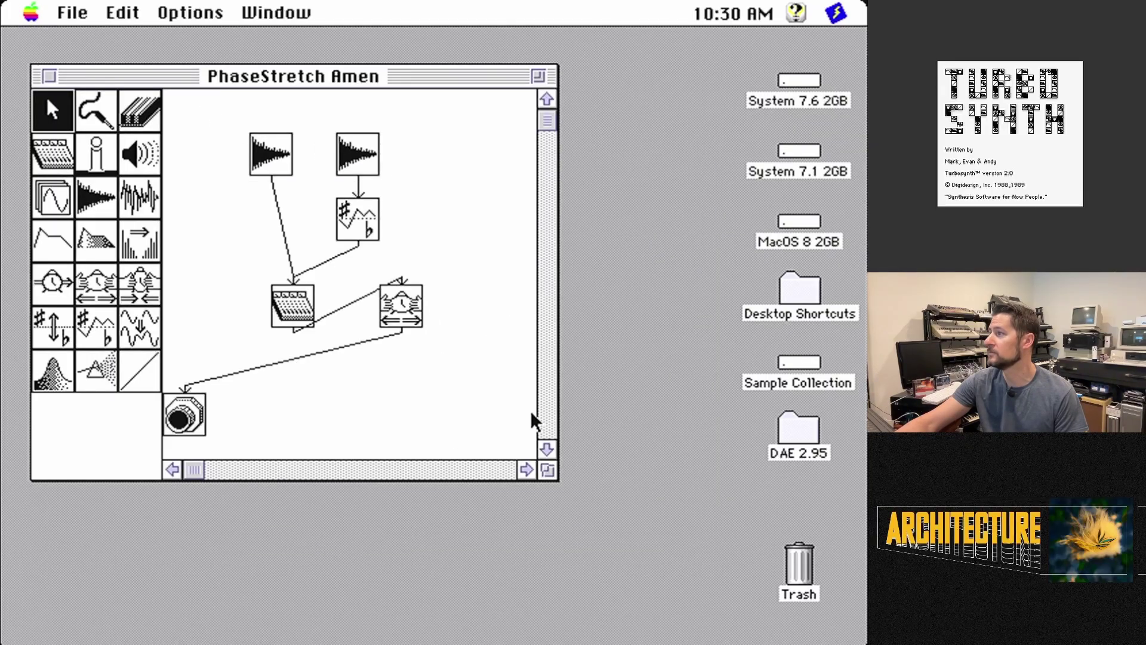
{"action": "left_click", "coordinate": [531, 470]}
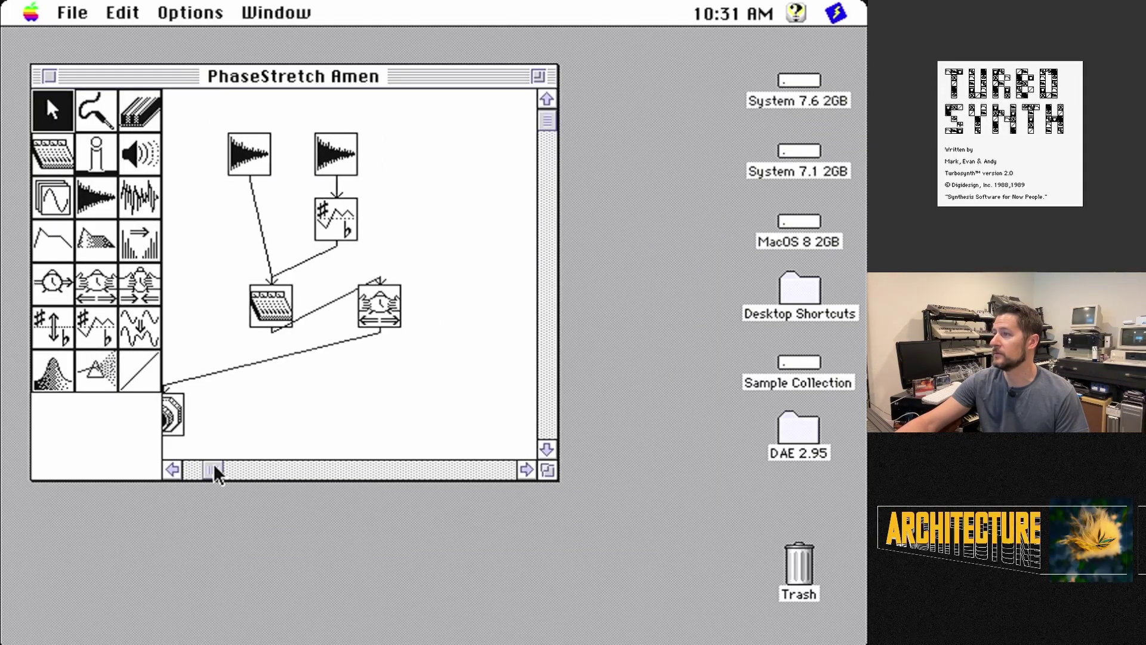
{"action": "left_click_drag", "start_coordinate": [213, 469], "coordinate": [194, 470]}
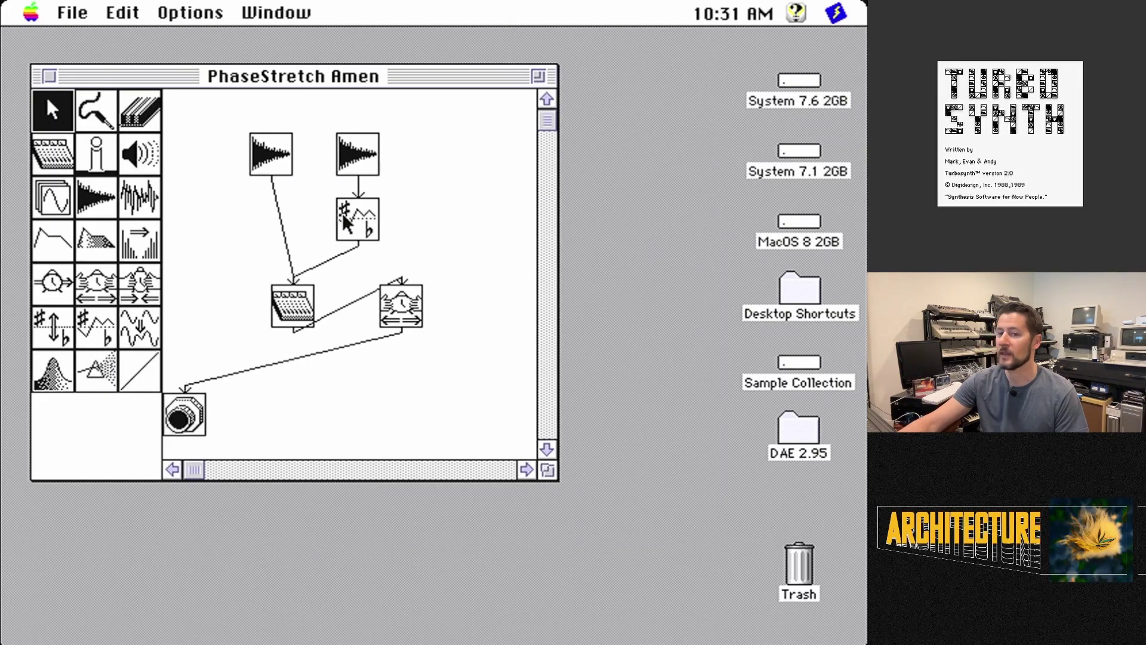
{"action": "double_click", "coordinate": [269, 157]}
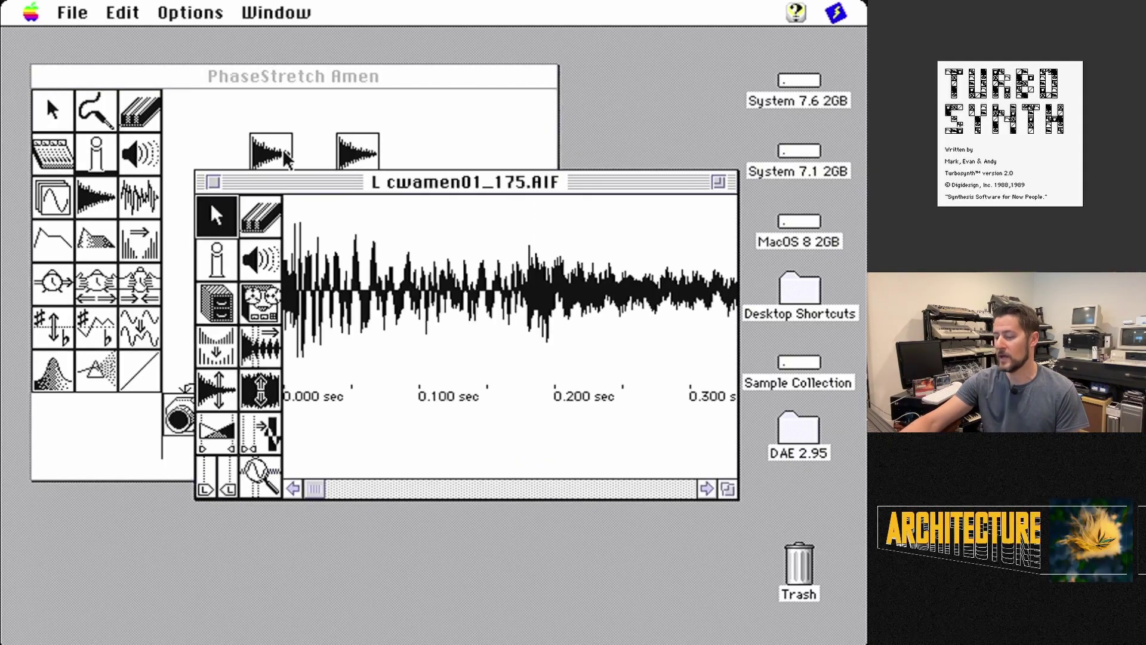
{"action": "left_click", "coordinate": [258, 269]}
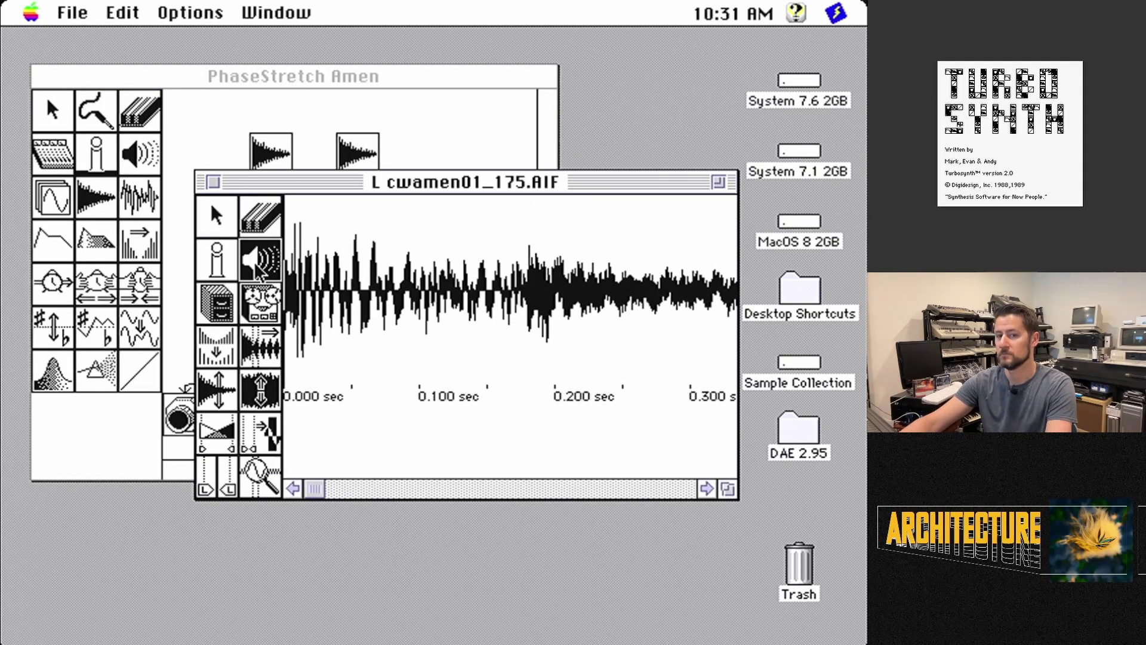
{"action": "left_click", "coordinate": [216, 213]}
{"action": "left_click", "coordinate": [212, 181]}
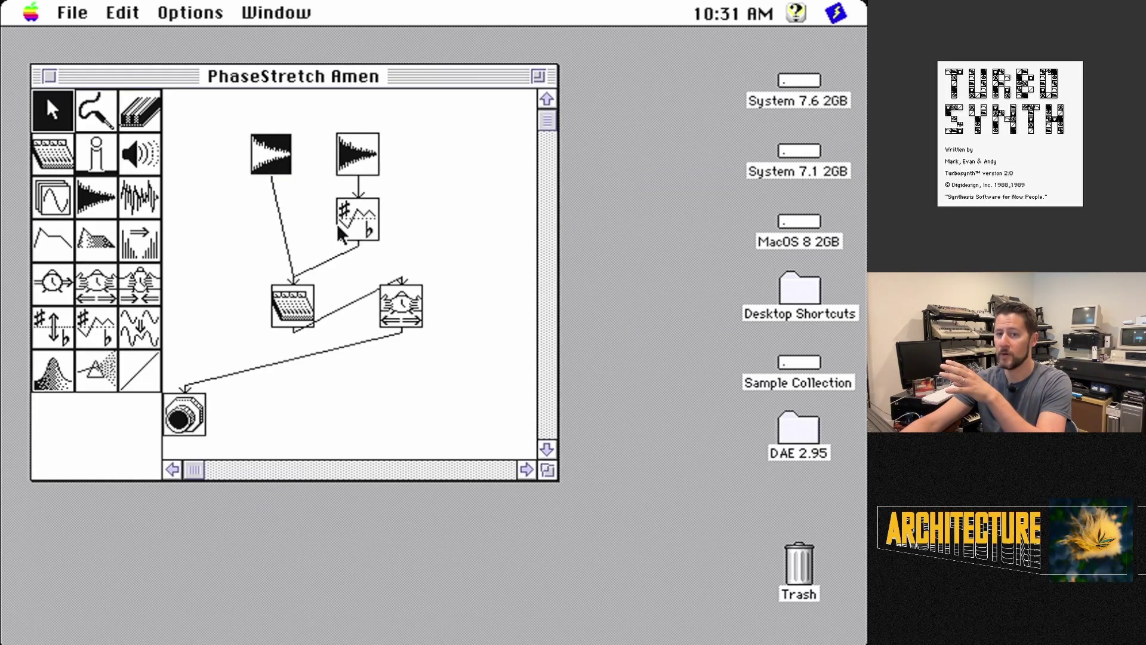
{"action": "double_click", "coordinate": [358, 231]}
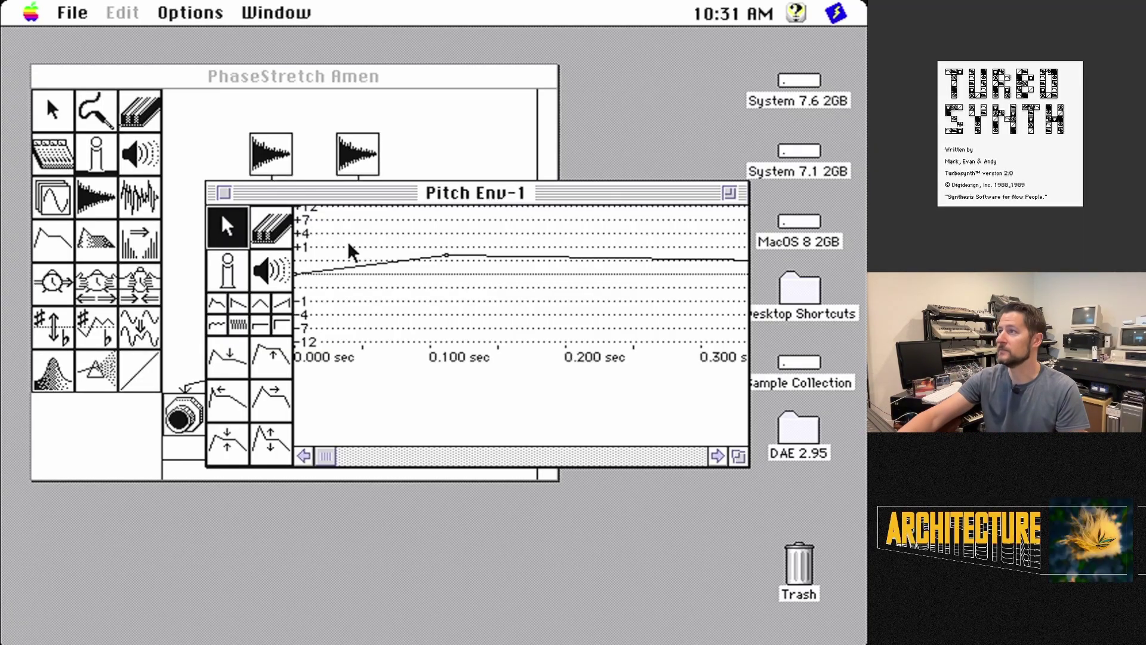
{"action": "left_click", "coordinate": [222, 193]}
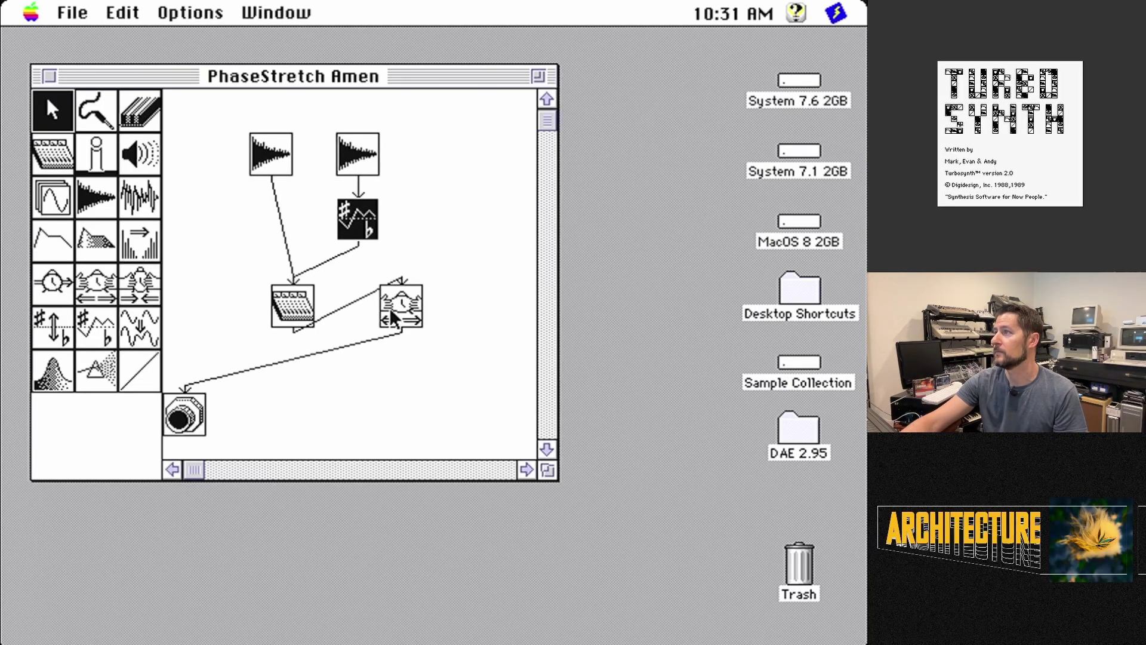
Turn the Stretcher-1 Amount from 85 to 0 and play the unstretched patch twice
{"action": "double_click", "coordinate": [394, 326]}
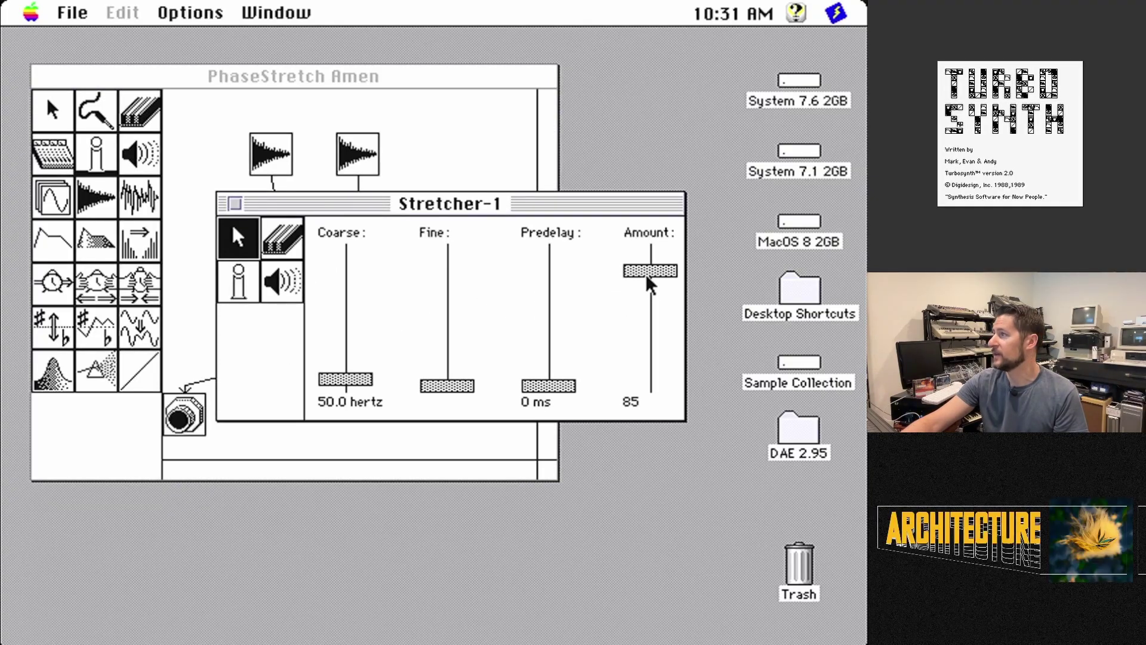
{"action": "left_click_drag", "start_coordinate": [650, 287], "coordinate": [650, 466]}
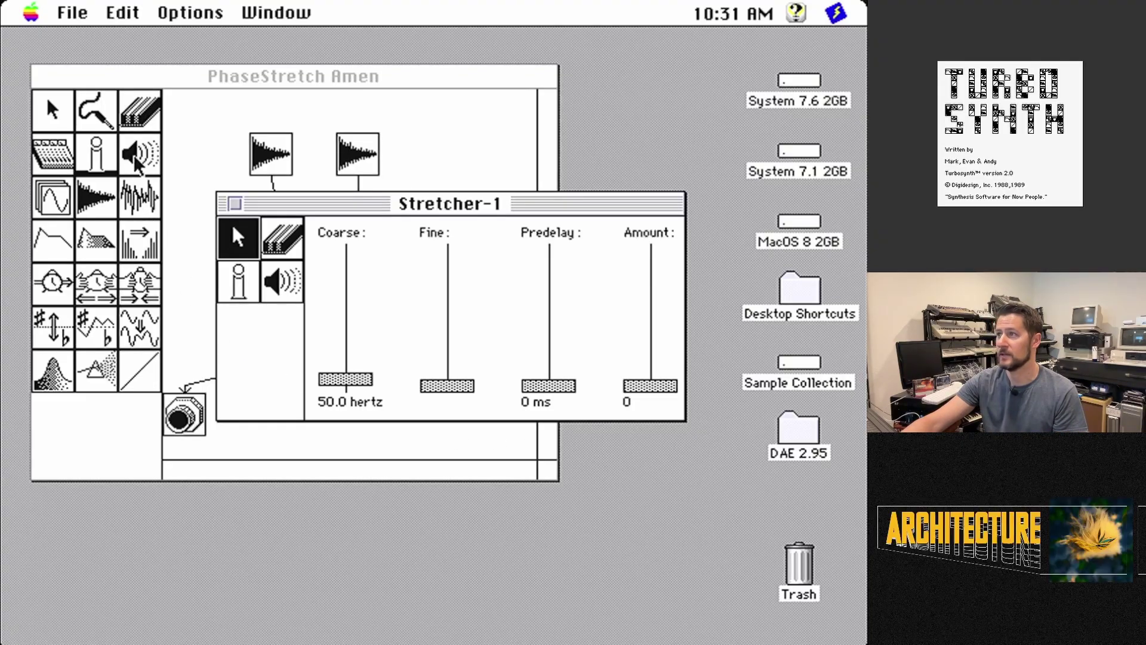
{"action": "left_click", "coordinate": [226, 203]}
{"action": "left_click", "coordinate": [148, 167]}
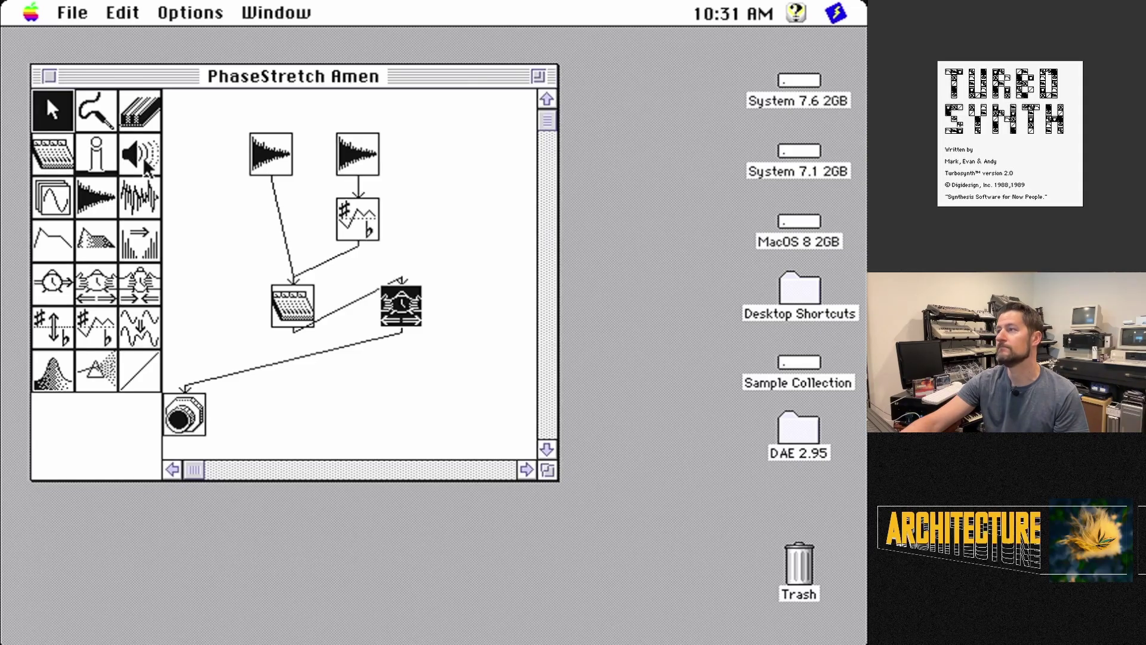
{"action": "left_click", "coordinate": [148, 164]}
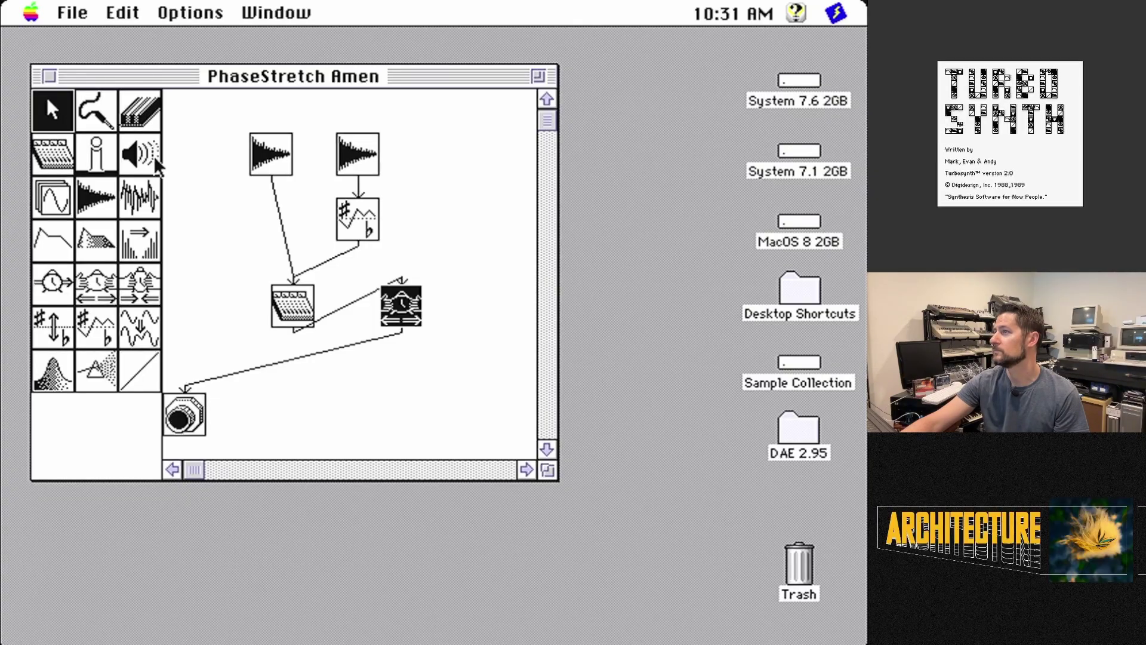
Restore the Stretcher-1 Amount to 85 and play the PhaseStretch Amen patch
{"action": "double_click", "coordinate": [385, 312]}
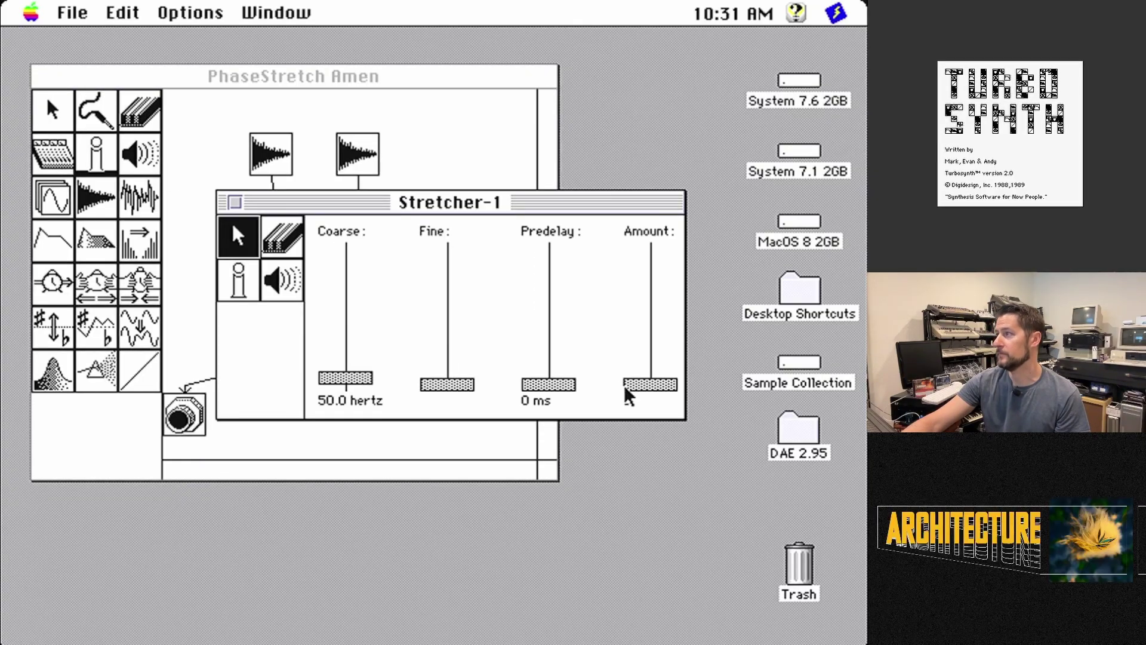
{"action": "left_click_drag", "start_coordinate": [631, 386], "coordinate": [630, 272]}
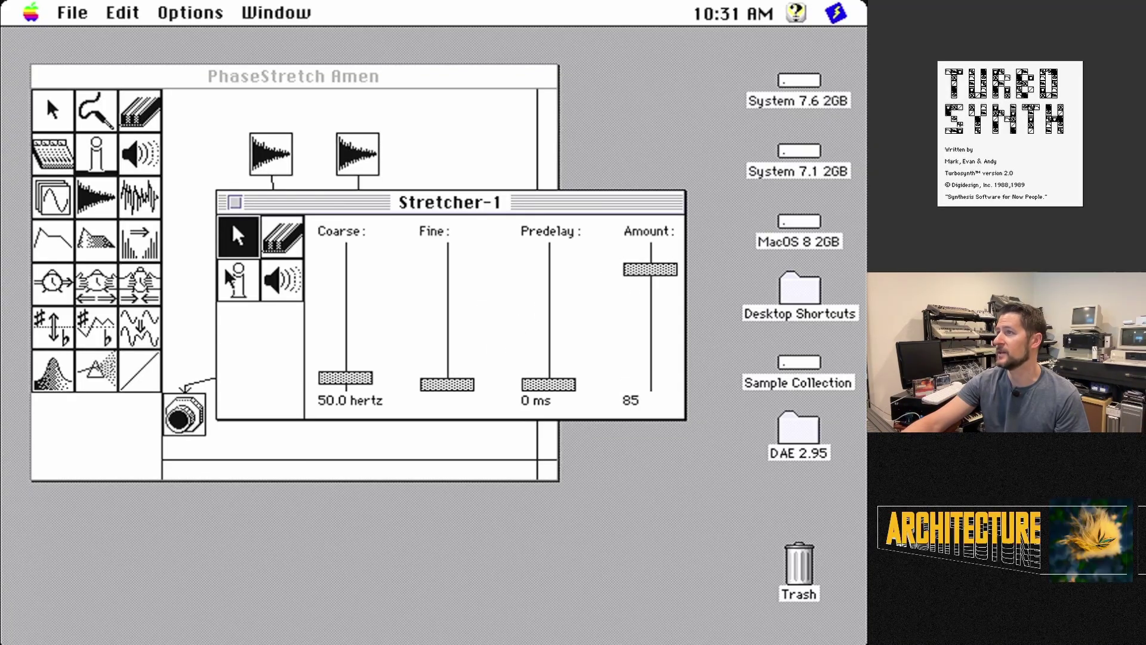
{"action": "left_click", "coordinate": [142, 163]}
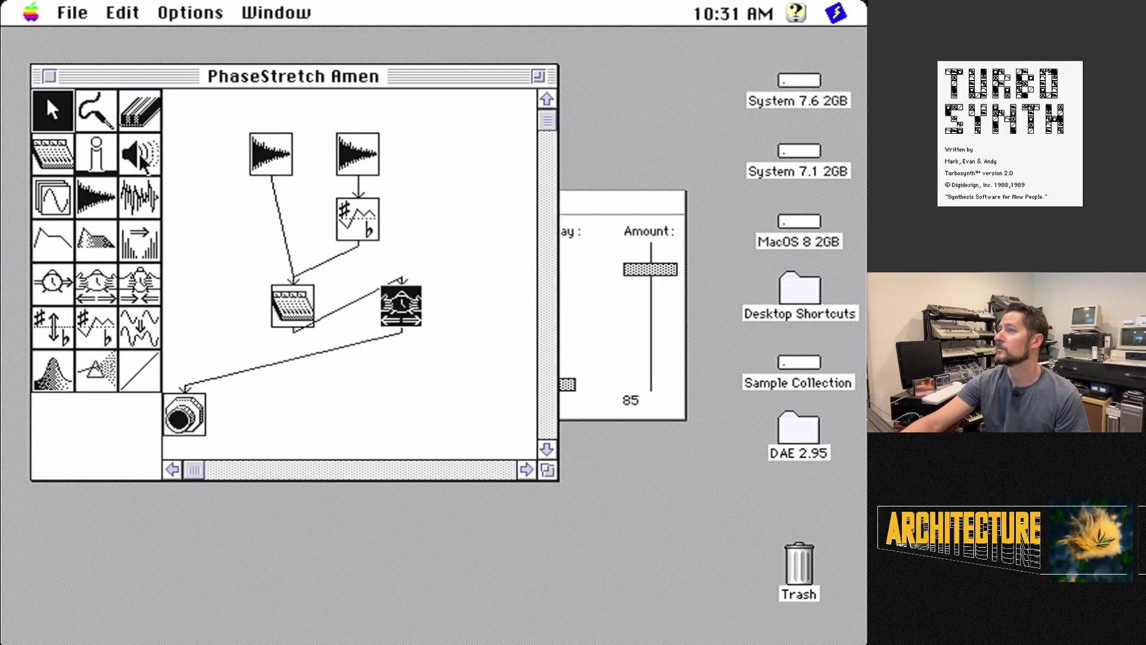
{"action": "left_click", "coordinate": [141, 164]}
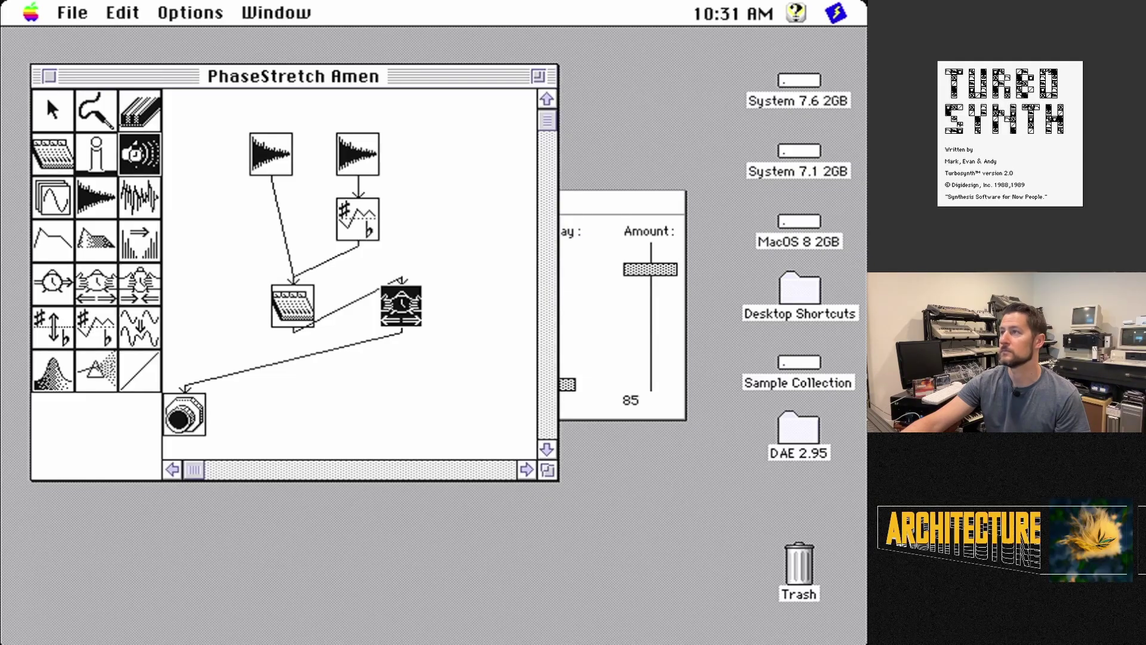
{"action": "left_click", "coordinate": [144, 157]}
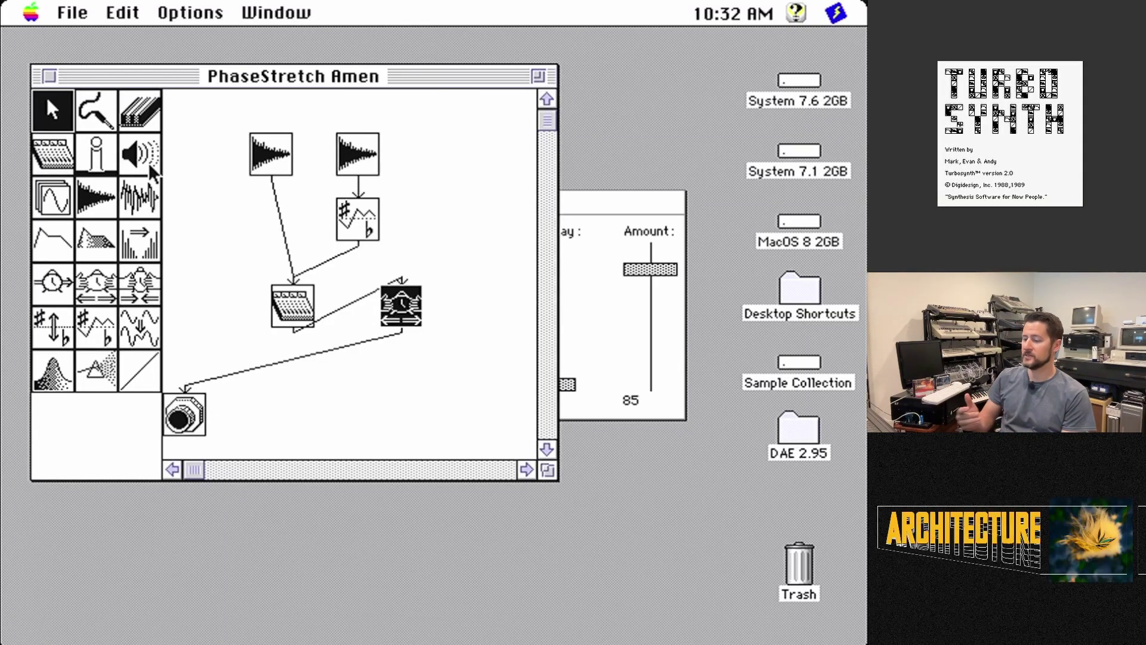
Close the Stretcher-1 settings and bring up the Open dialog listing Turbosynth Files
{"action": "left_click", "coordinate": [672, 200]}
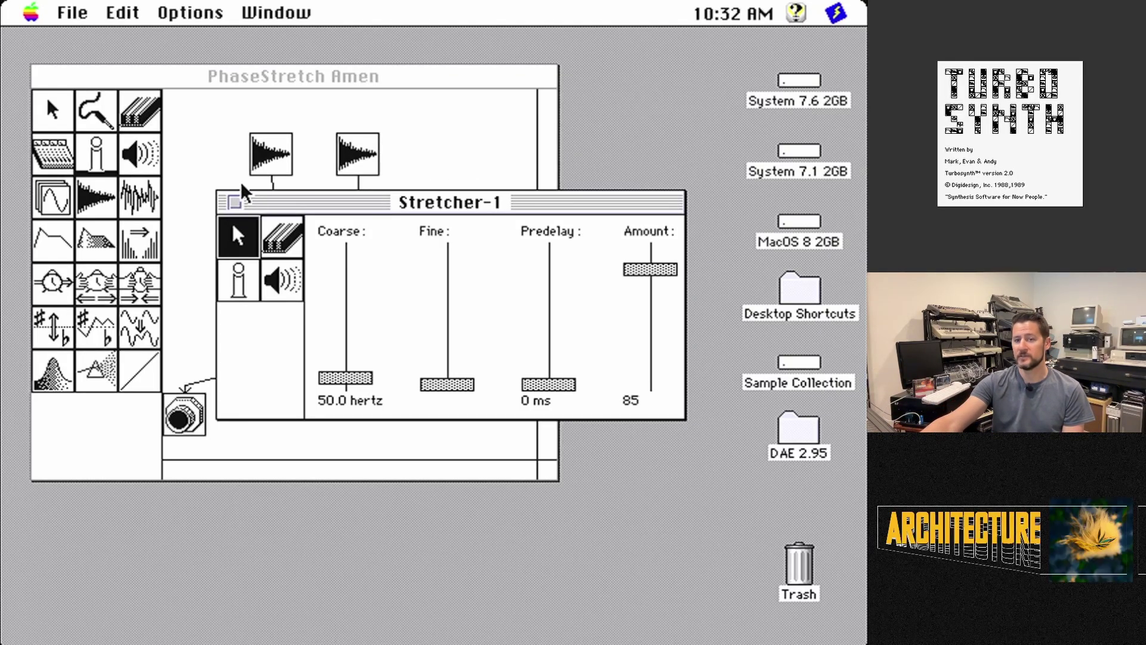
{"action": "left_click", "coordinate": [231, 194]}
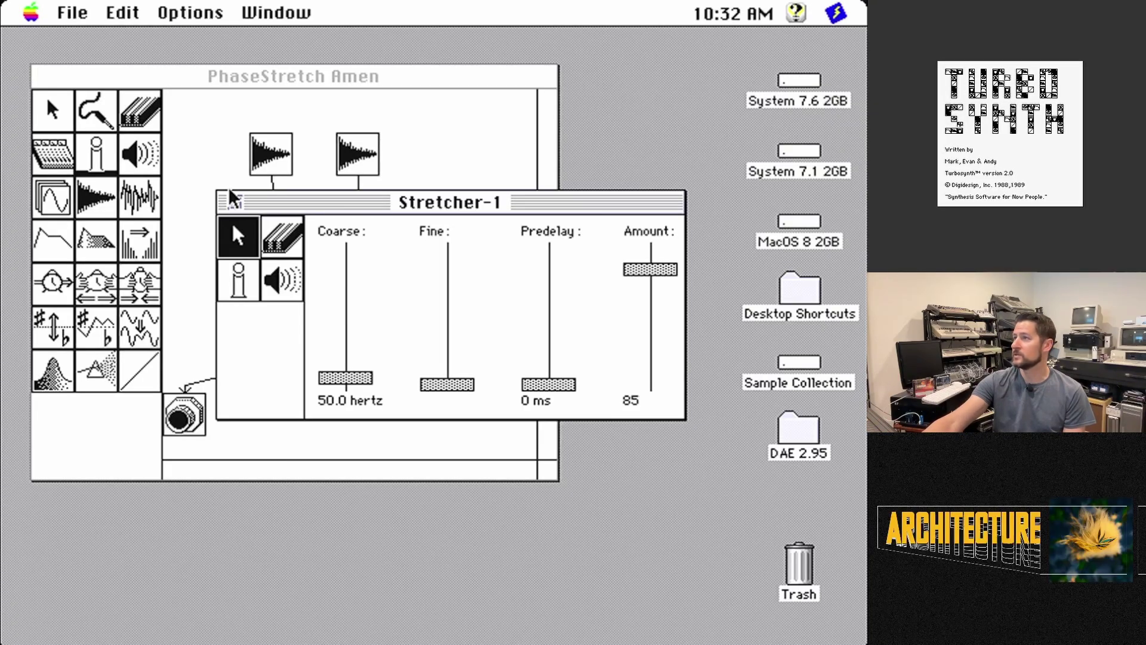
{"action": "left_click_drag", "start_coordinate": [73, 13], "coordinate": [97, 63]}
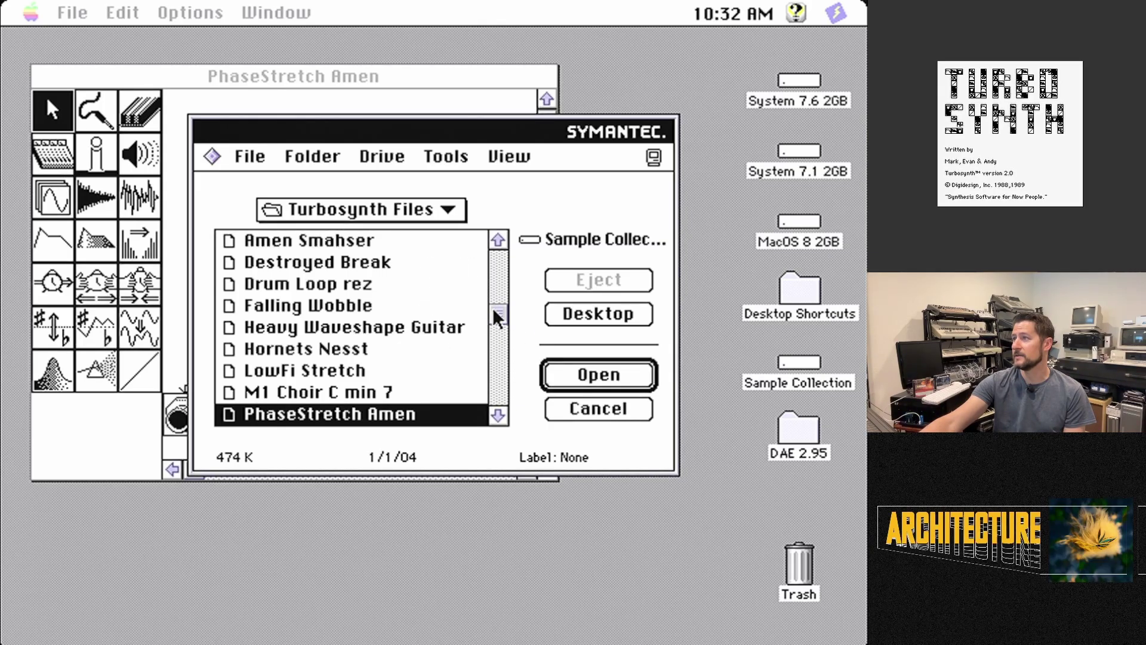
Open the Amen Reznorator patch from the Turbosynth Files list and play it
{"action": "left_click_drag", "start_coordinate": [492, 307], "coordinate": [492, 291]}
{"action": "left_click", "coordinate": [460, 235]}
{"action": "double_click", "coordinate": [464, 242]}
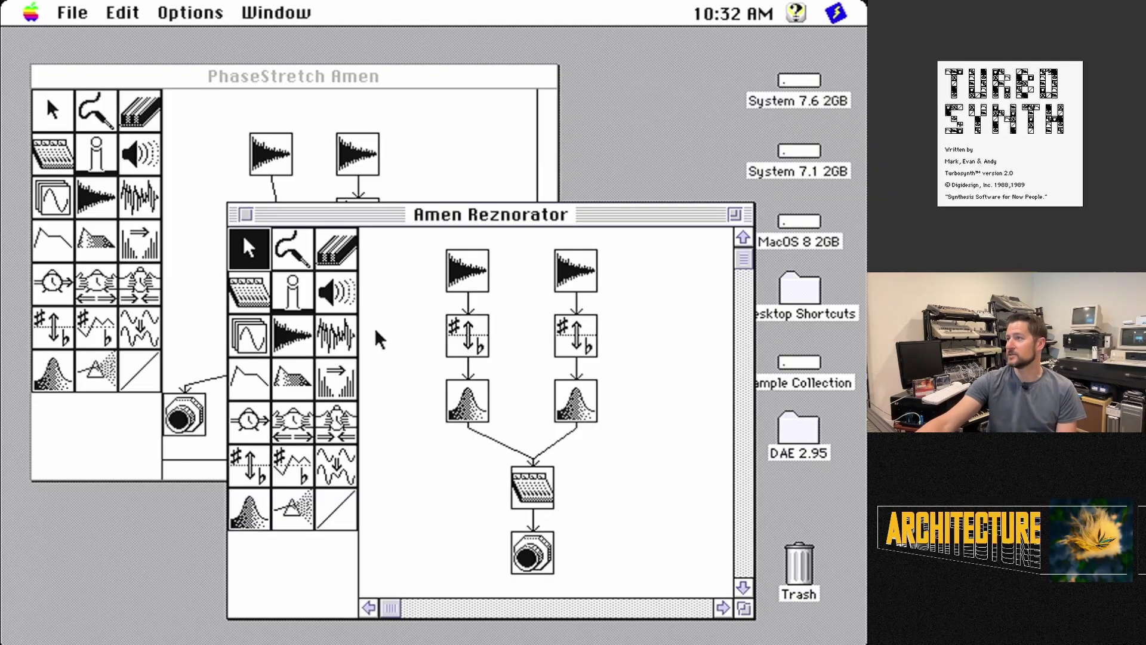
{"action": "left_click", "coordinate": [344, 290]}
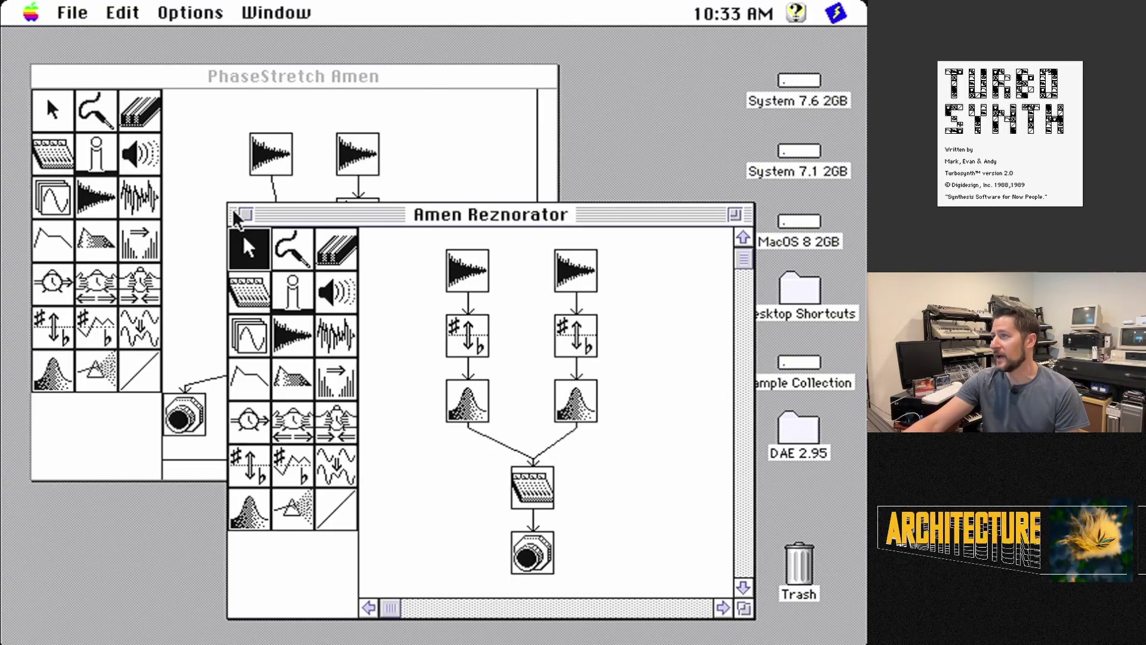
Close Amen Reznorator, open Hornets Nesst from the file list, and reposition its window
{"action": "left_click", "coordinate": [244, 214]}
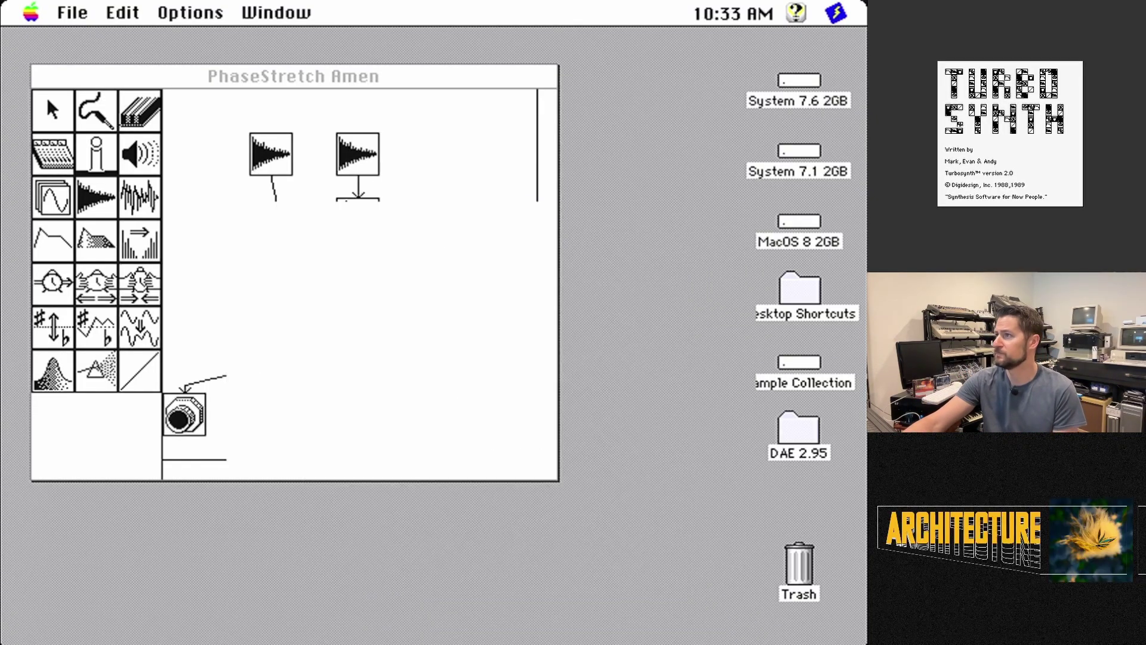
{"action": "left_click_drag", "start_coordinate": [90, 9], "coordinate": [91, 55]}
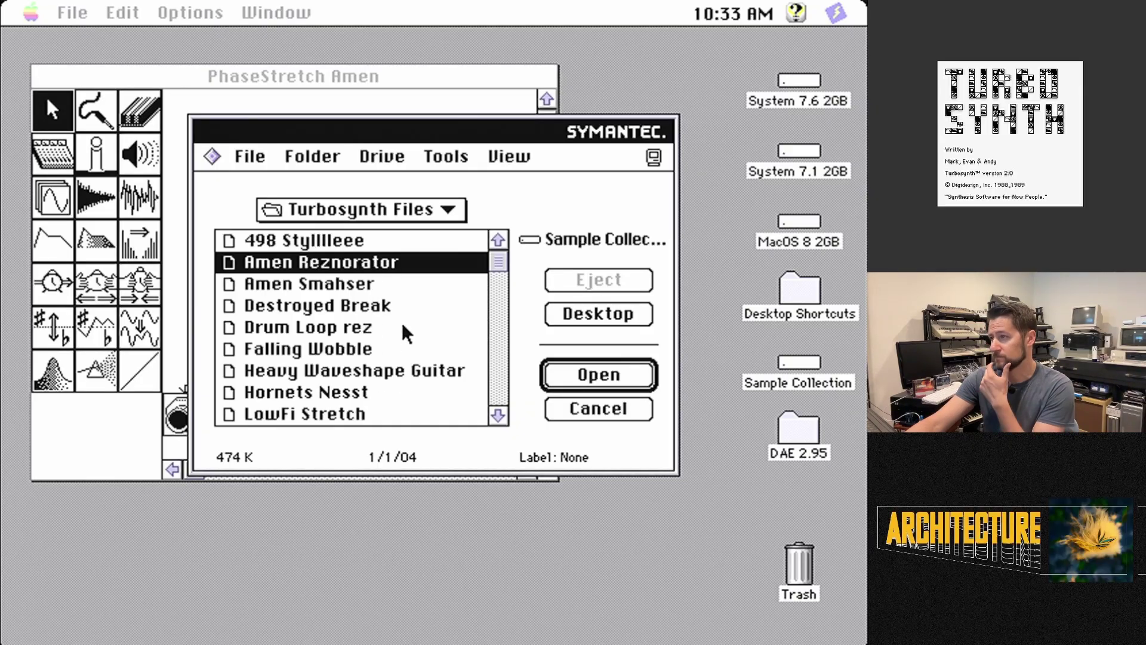
{"action": "double_click", "coordinate": [345, 391]}
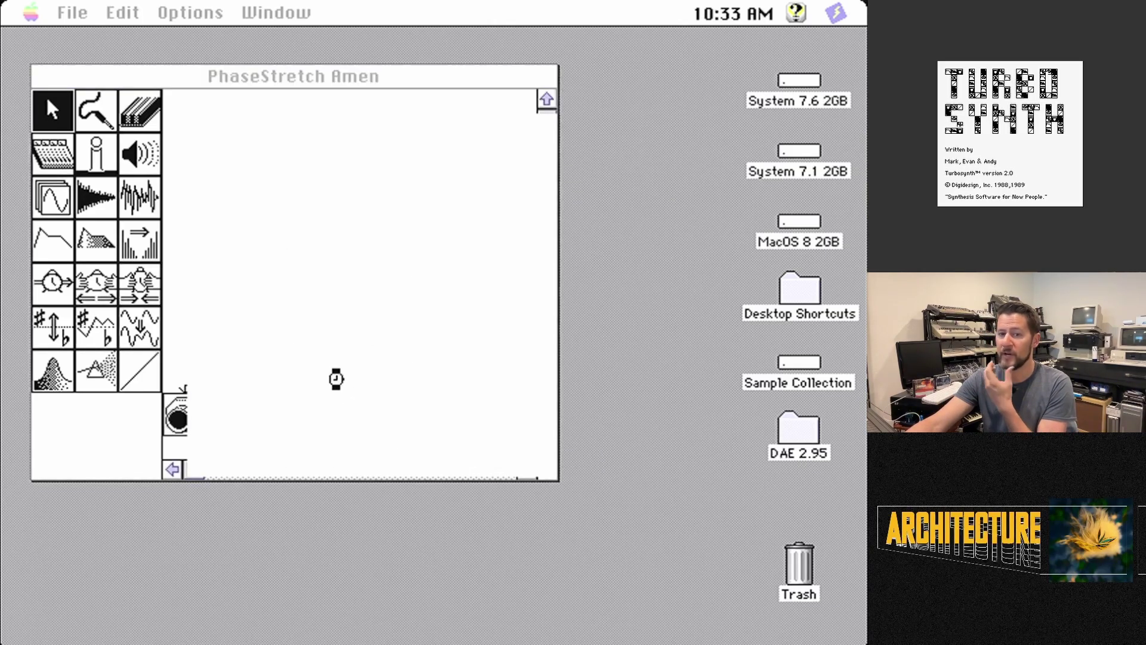
{"action": "left_click_drag", "start_coordinate": [352, 219], "coordinate": [298, 185]}
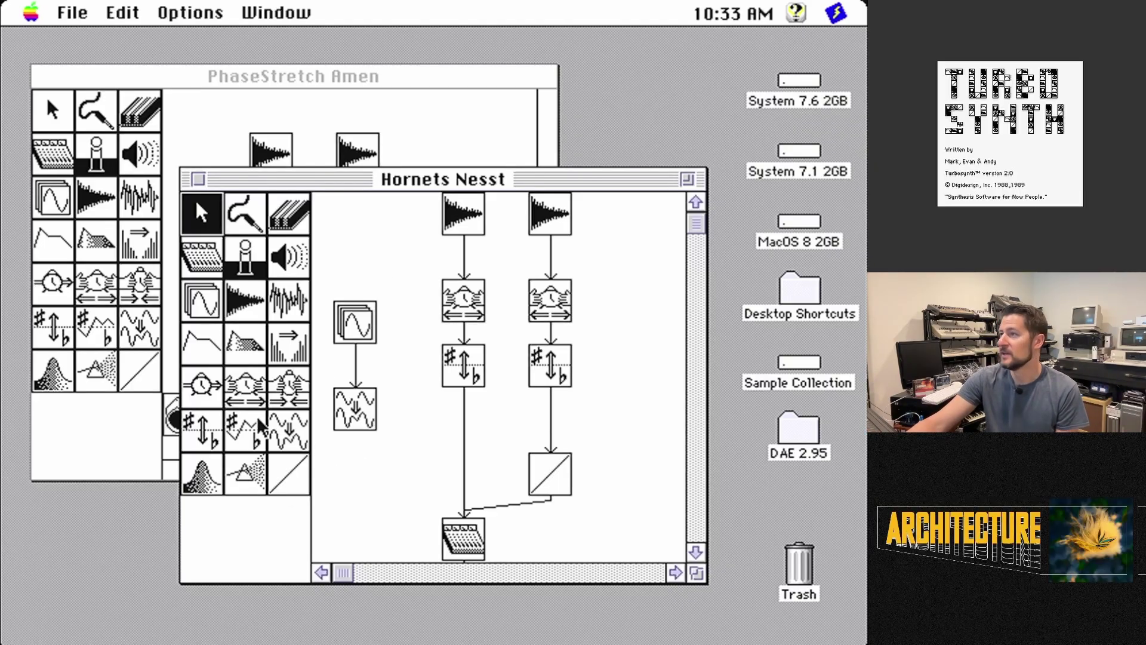
Play Hornets Nesst twice, view its lower chain, then close it without saving changes
{"action": "left_click", "coordinate": [287, 258]}
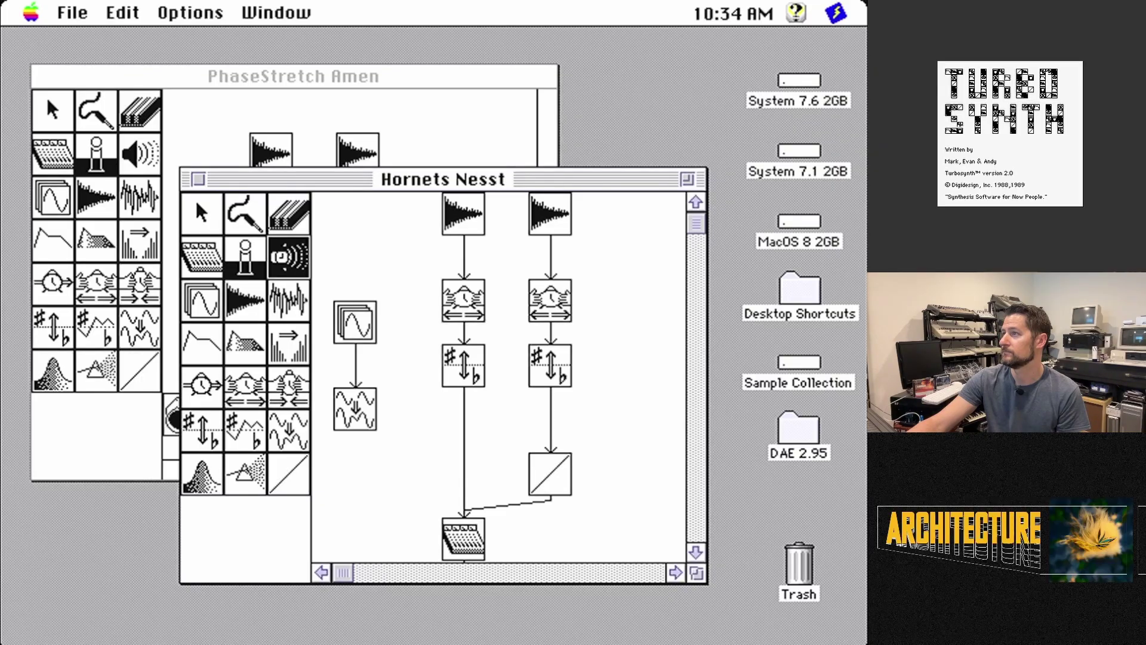
{"action": "left_click", "coordinate": [285, 260]}
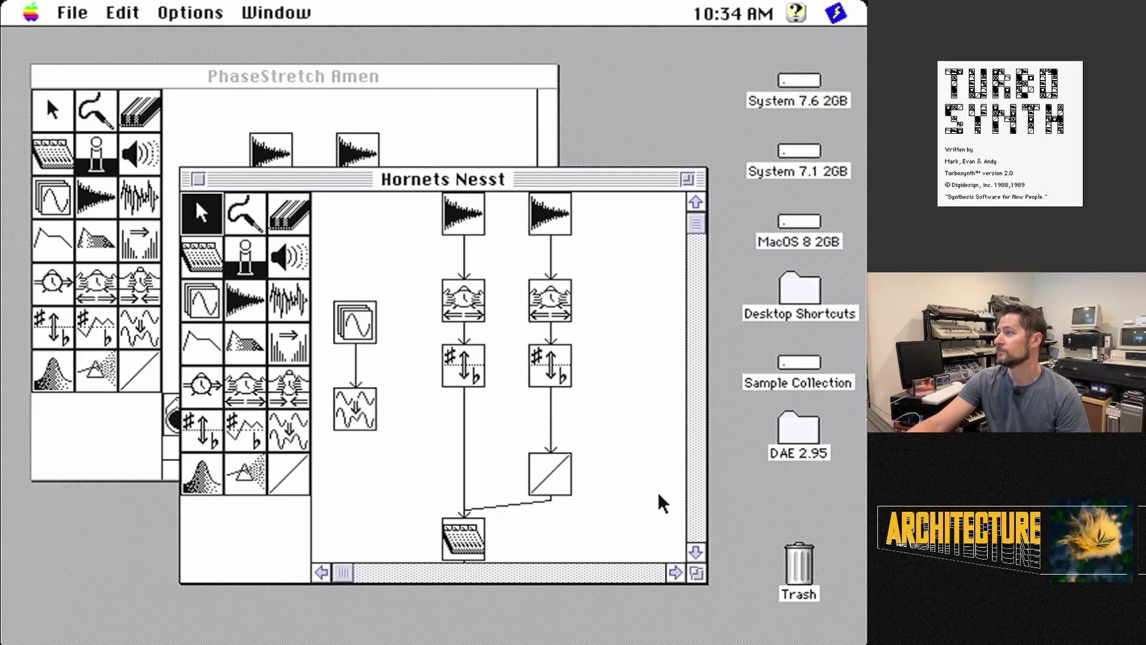
{"action": "left_click", "coordinate": [694, 553]}
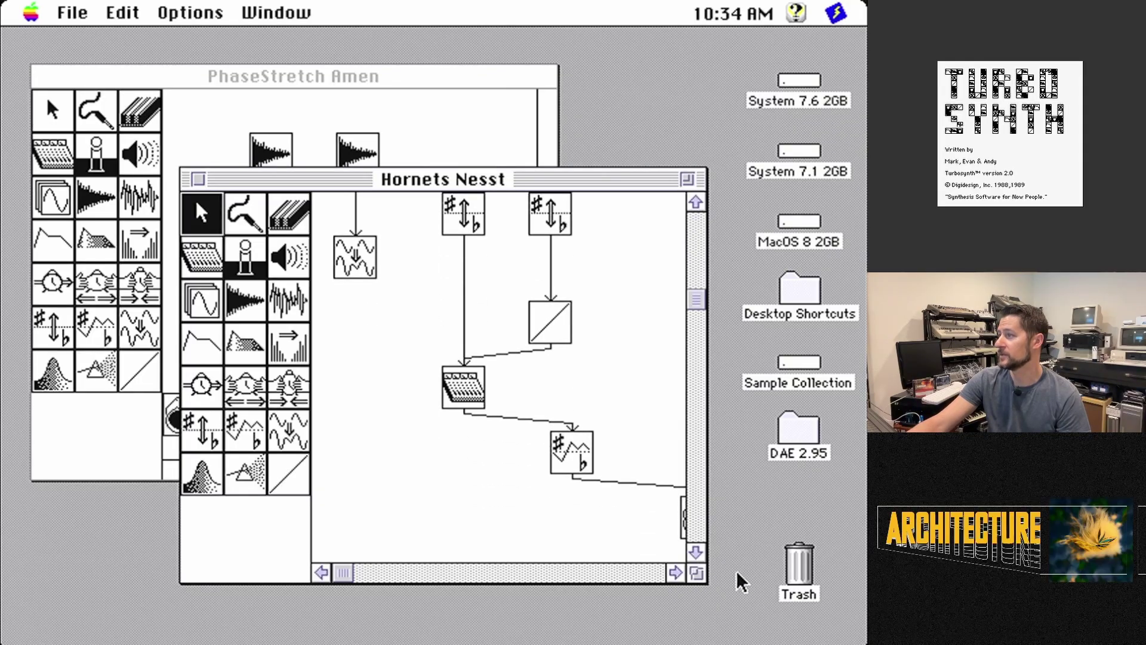
{"action": "left_click_drag", "start_coordinate": [697, 571], "coordinate": [722, 598]}
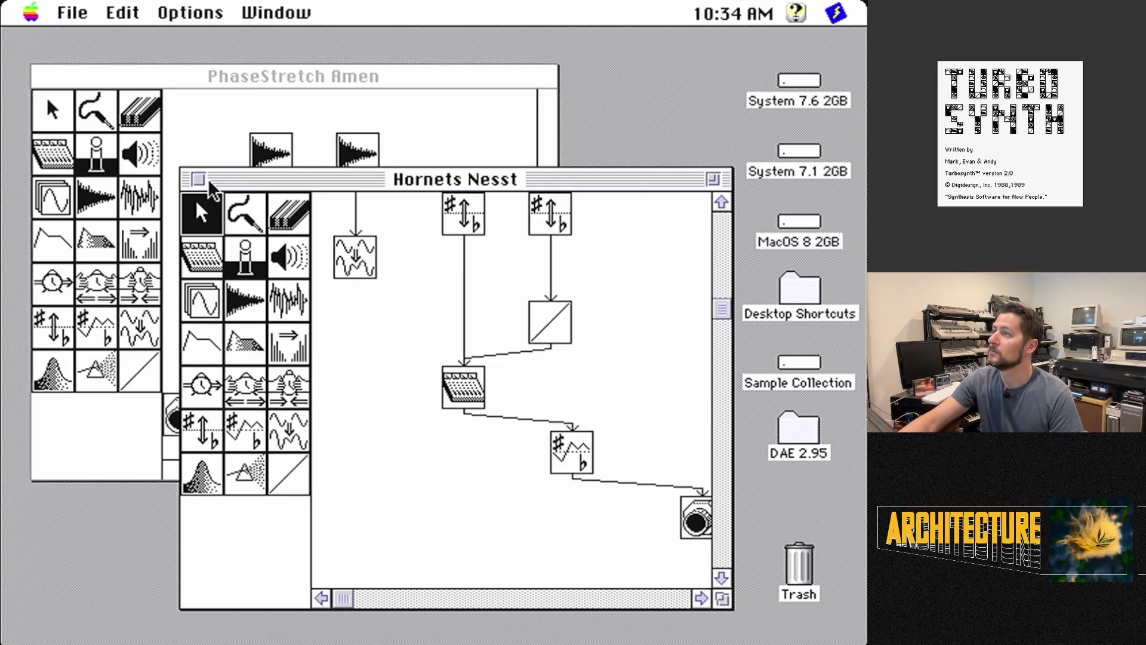
{"action": "left_click", "coordinate": [198, 178]}
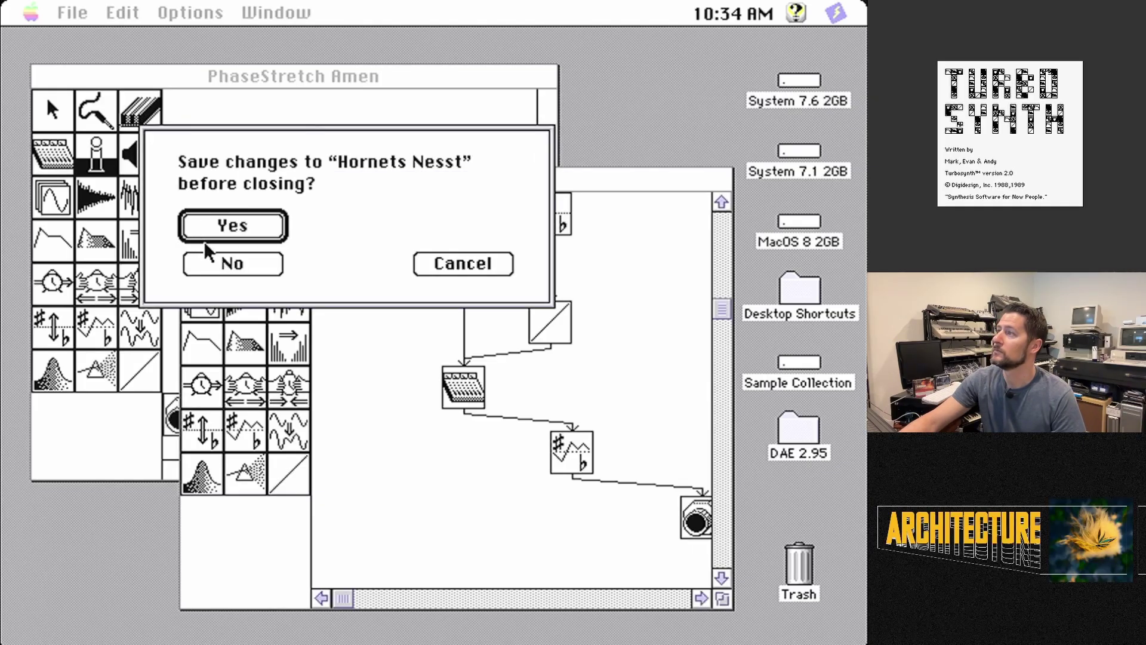
{"action": "left_click", "coordinate": [218, 257]}
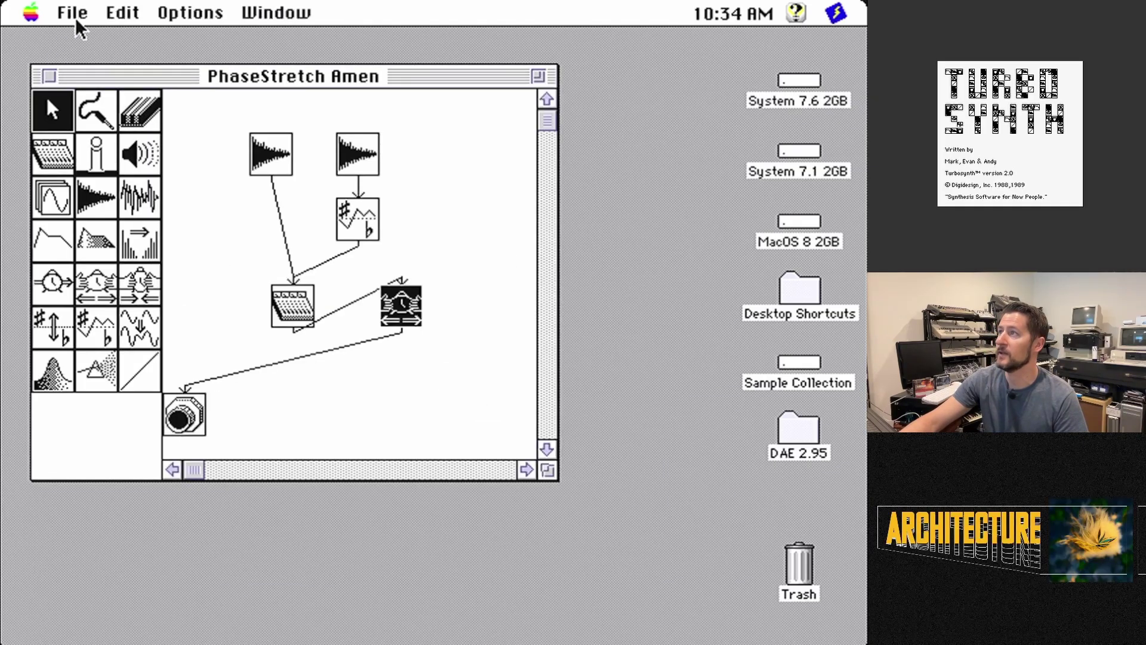
Open the 498 Stylllleee patch from the file list and move its window up-left
{"action": "left_click_drag", "start_coordinate": [76, 18], "coordinate": [103, 55]}
{"action": "left_click", "coordinate": [398, 392]}
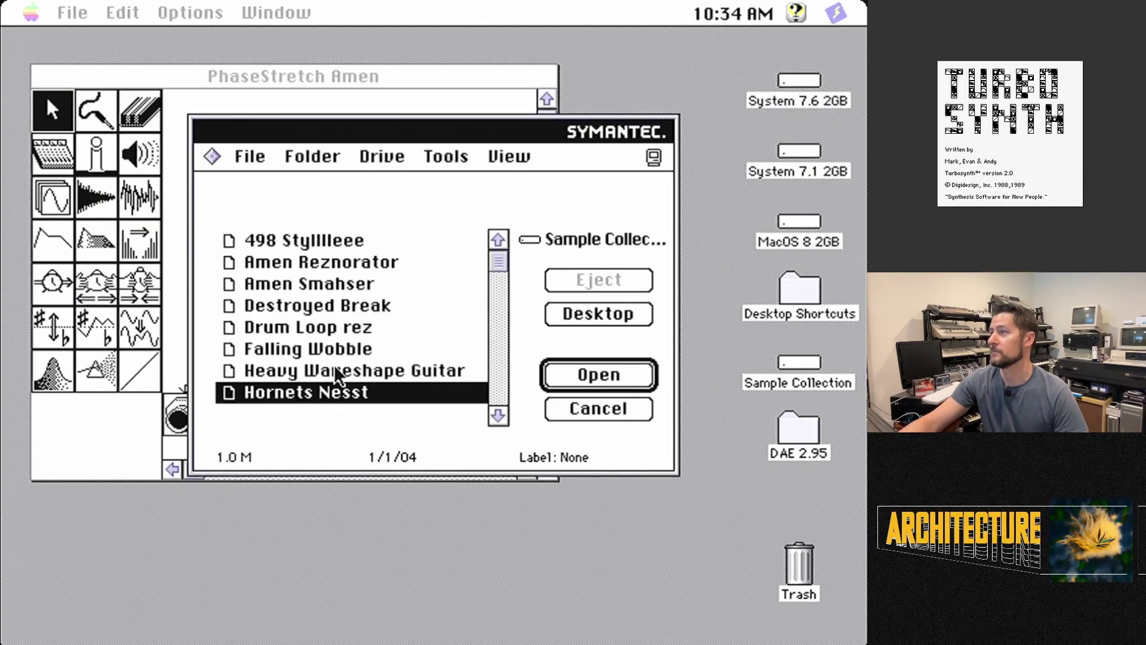
{"action": "left_click", "coordinate": [498, 415]}
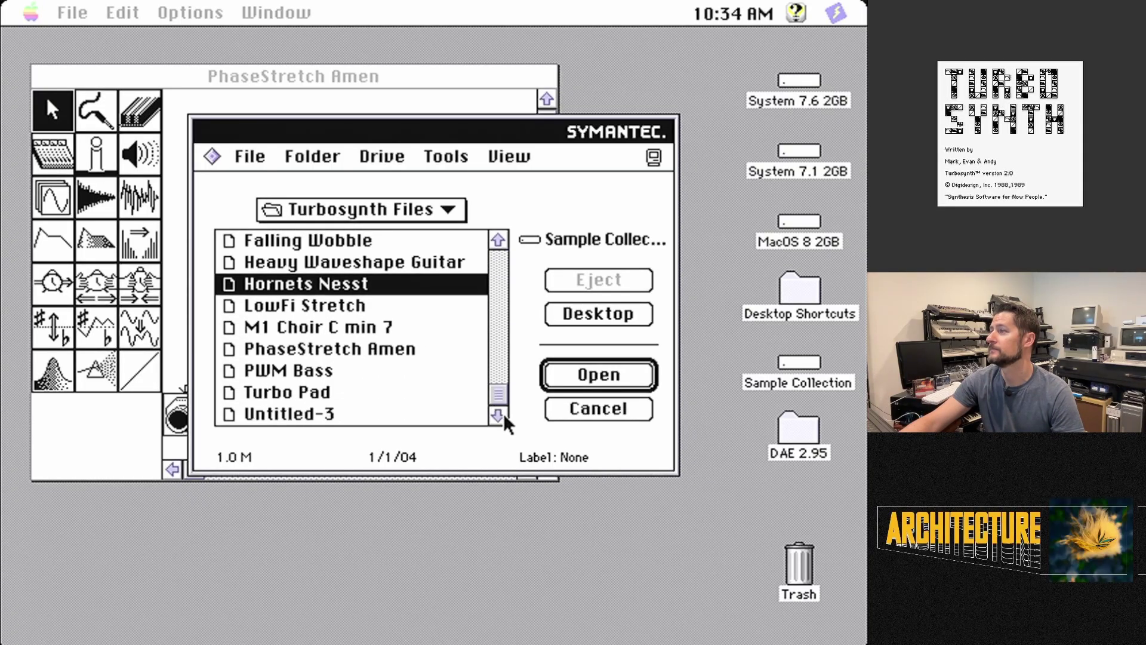
{"action": "left_click", "coordinate": [493, 343]}
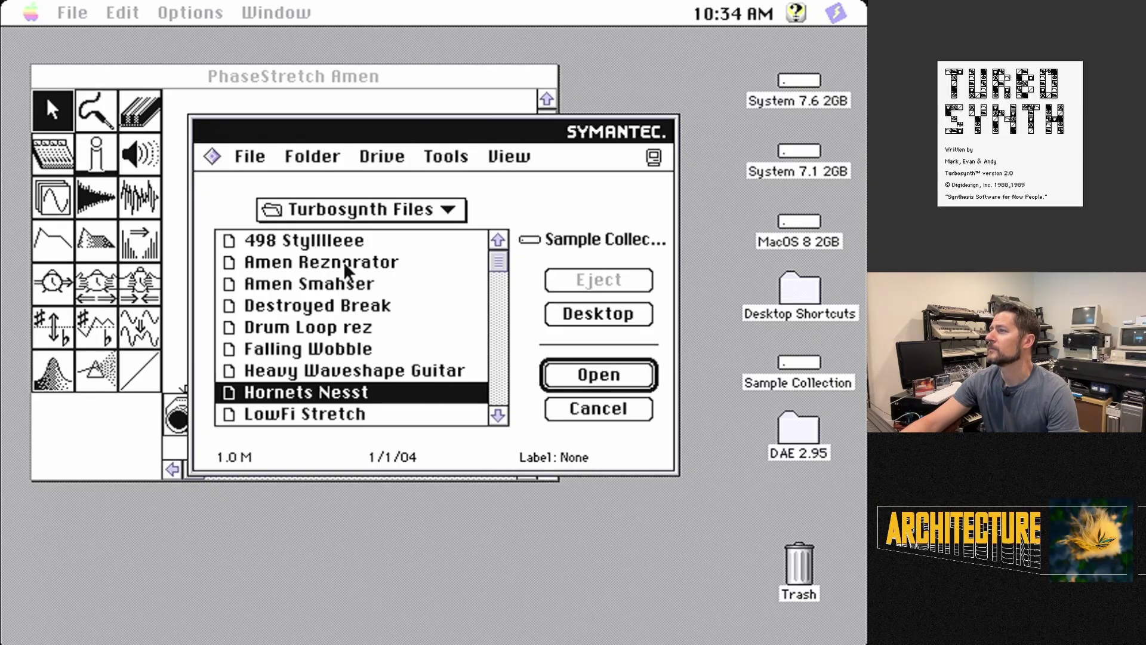
{"action": "double_click", "coordinate": [363, 239]}
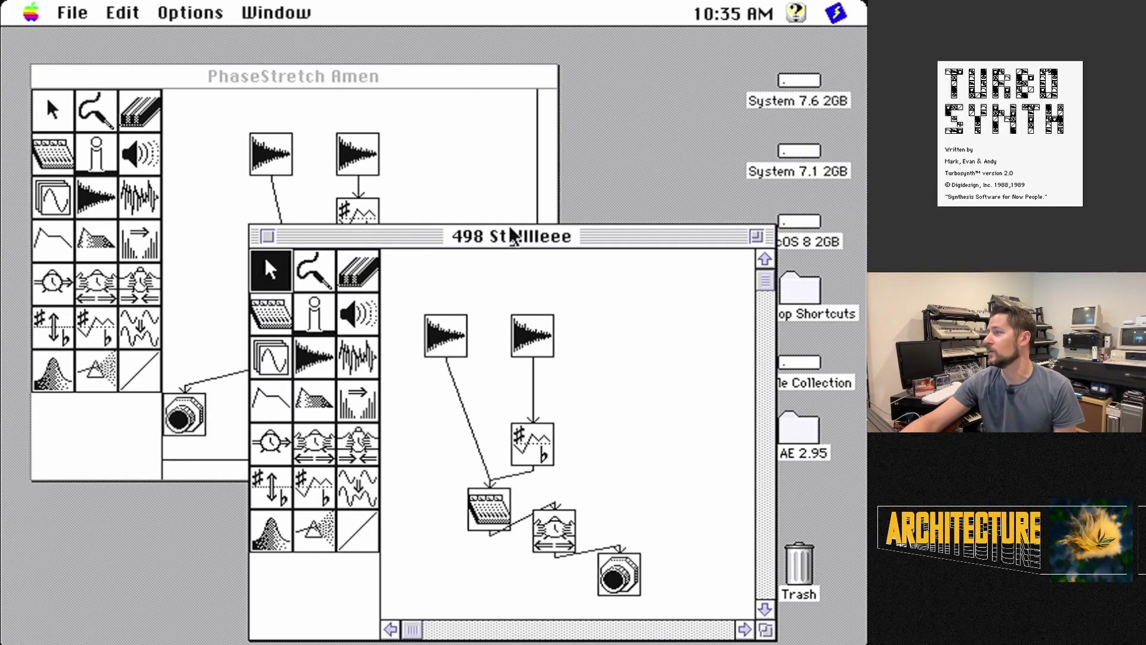
{"action": "left_click_drag", "start_coordinate": [511, 230], "coordinate": [353, 135]}
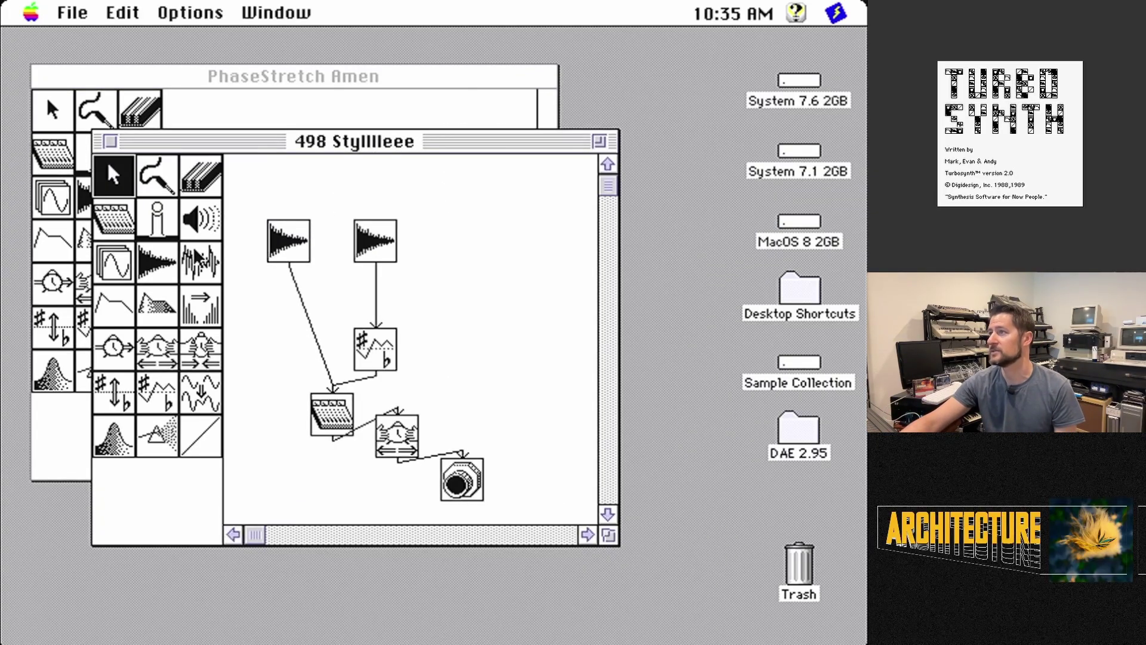
Play the 498 Stylllleee vocal patch twice
{"action": "left_click", "coordinate": [198, 222]}
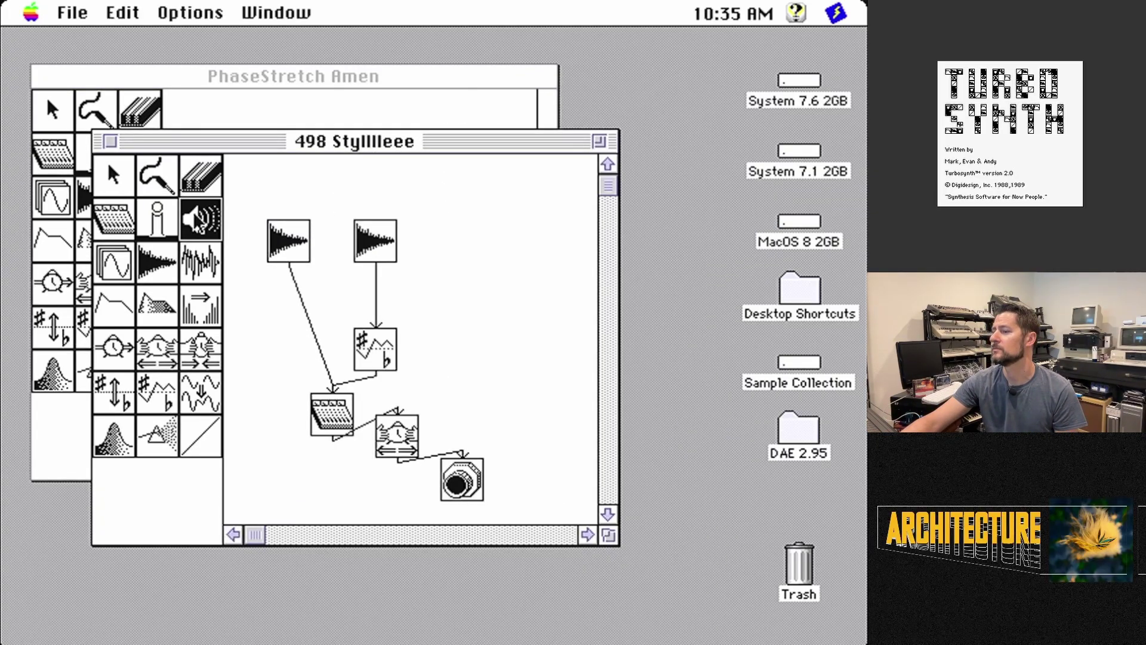
{"action": "left_click", "coordinate": [198, 222]}
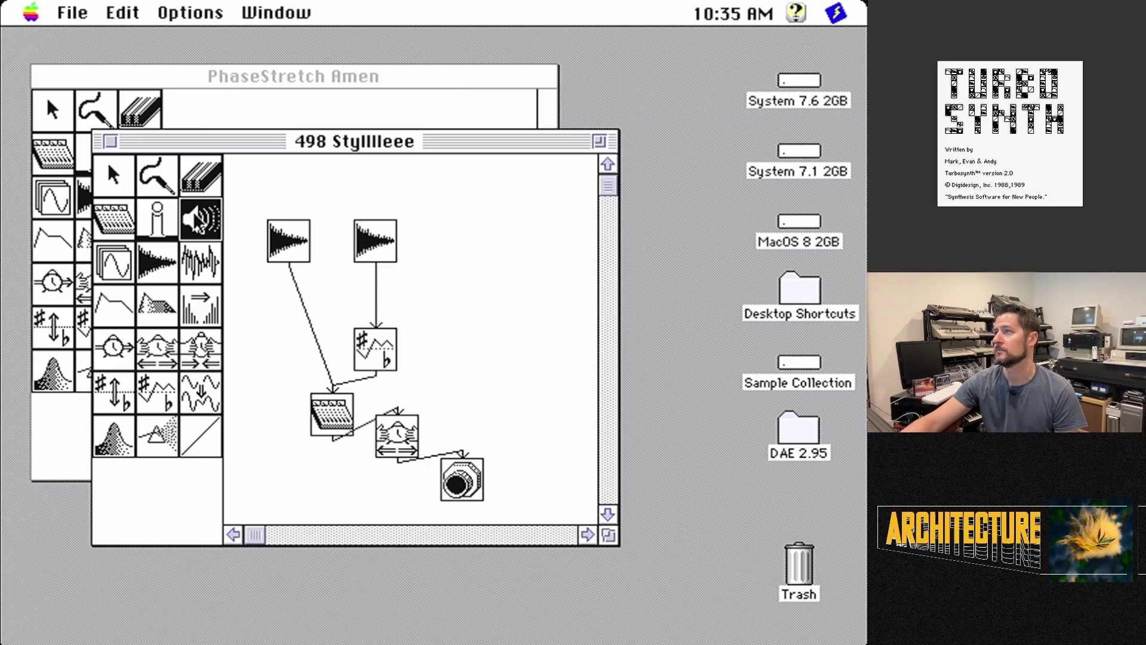
{"action": "left_click", "coordinate": [196, 216]}
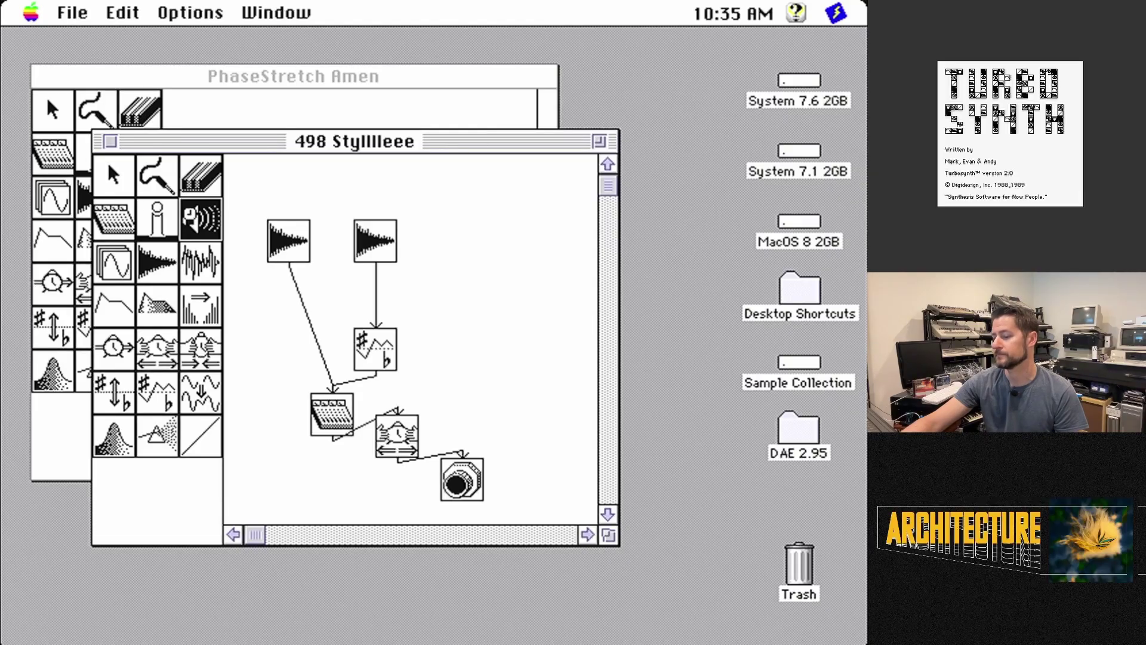